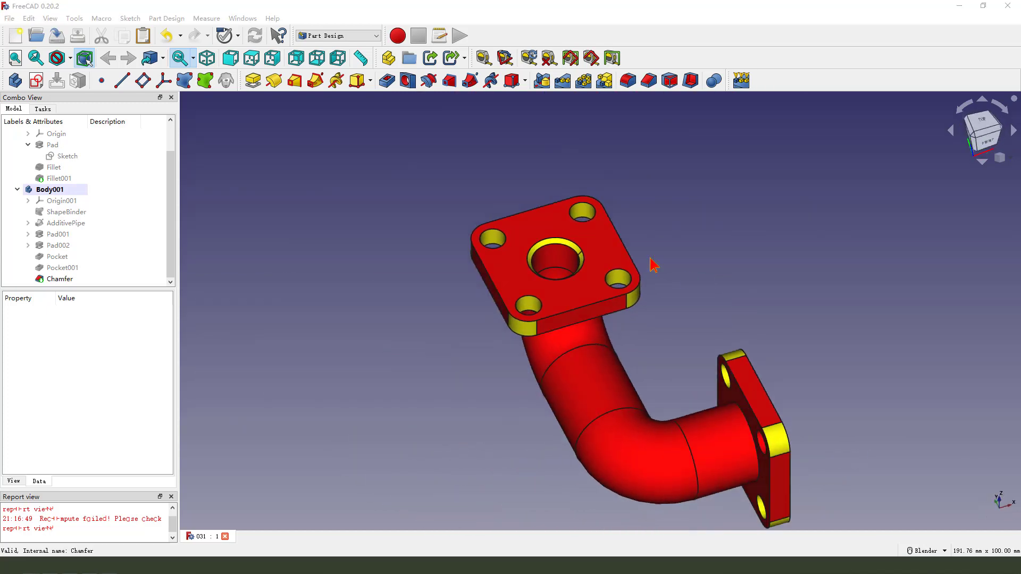
- Review the finished pipe and its reference drawing, marking the bend and its R15 and R12 dimensions
mouse_move(502, 190)
left_mouse_down()
mouse_move(781, 383)
mouse_move(385, 323)
mouse_move(398, 239)
mouse_move(47, 18)
left_mouse_up()
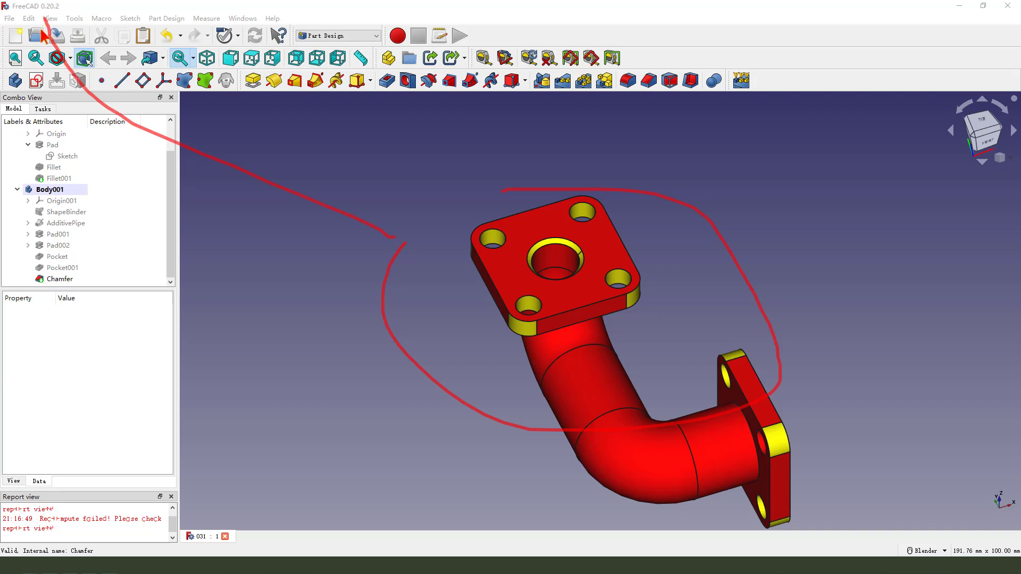
key("Escape")
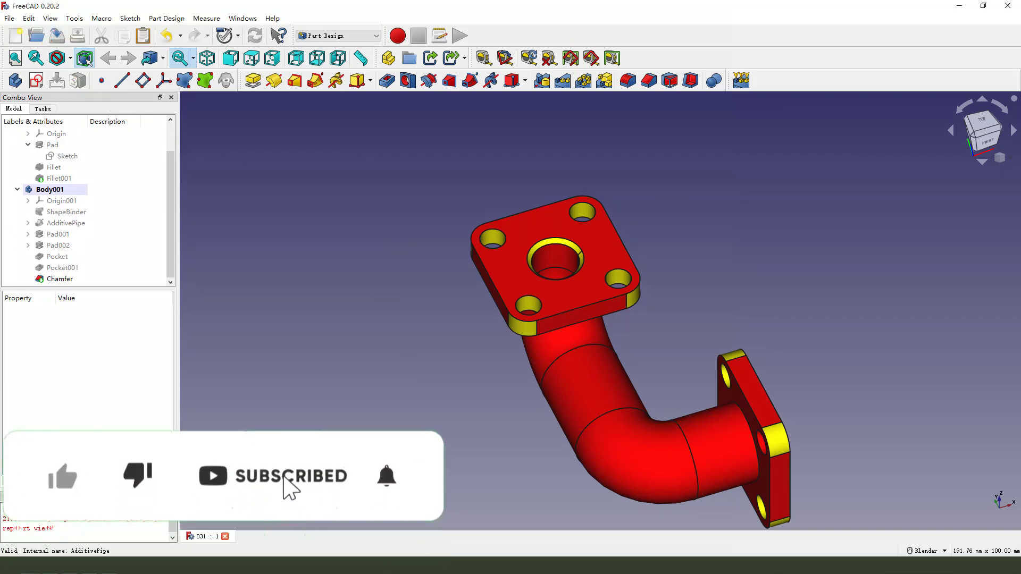
key("alt+Tab")
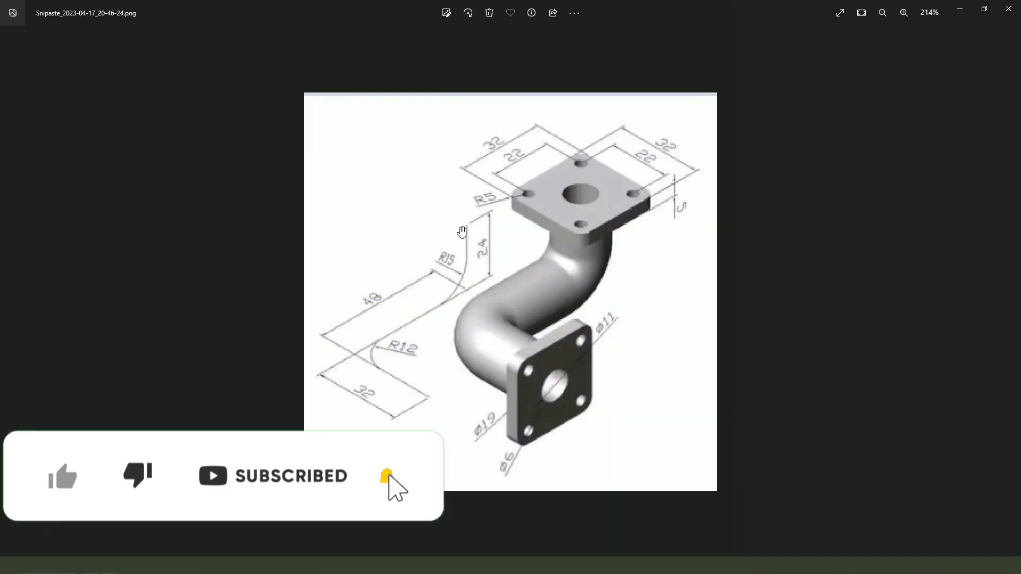
mouse_move(399, 161)
left_mouse_down()
mouse_move(558, 149)
mouse_move(331, 322)
left_mouse_up()
mouse_move(375, 230)
left_mouse_down()
mouse_move(411, 229)
mouse_move(408, 271)
left_mouse_up()
mouse_move(566, 232)
left_mouse_down()
mouse_move(563, 268)
mouse_move(488, 318)
mouse_move(528, 374)
left_mouse_up()
key("Escape")
mouse_move(467, 228)
left_mouse_down()
mouse_move(465, 263)
mouse_move(428, 314)
mouse_move(389, 320)
mouse_move(357, 348)
mouse_move(415, 404)
left_mouse_up()
key("Escape")
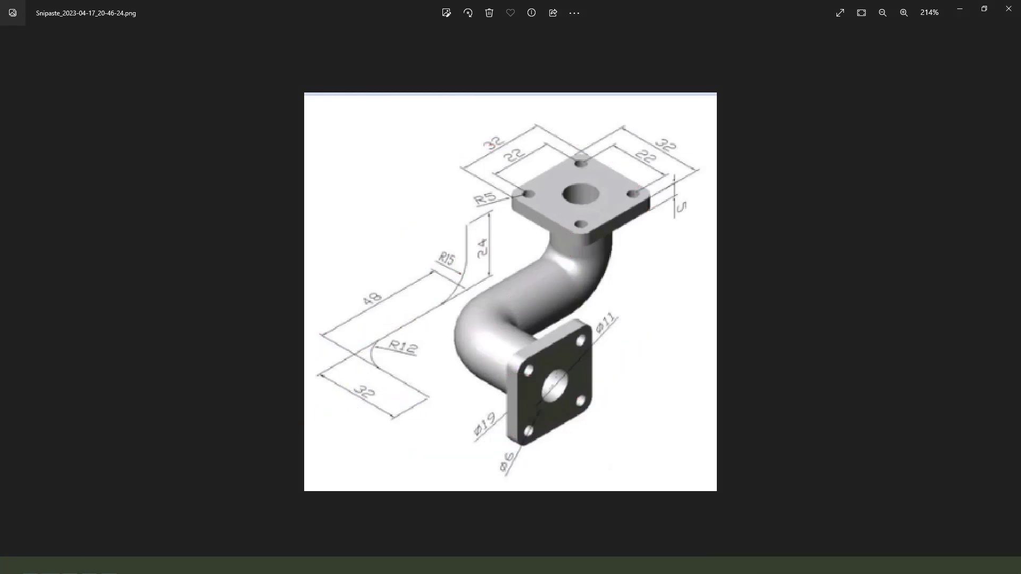
key("alt+Tab")
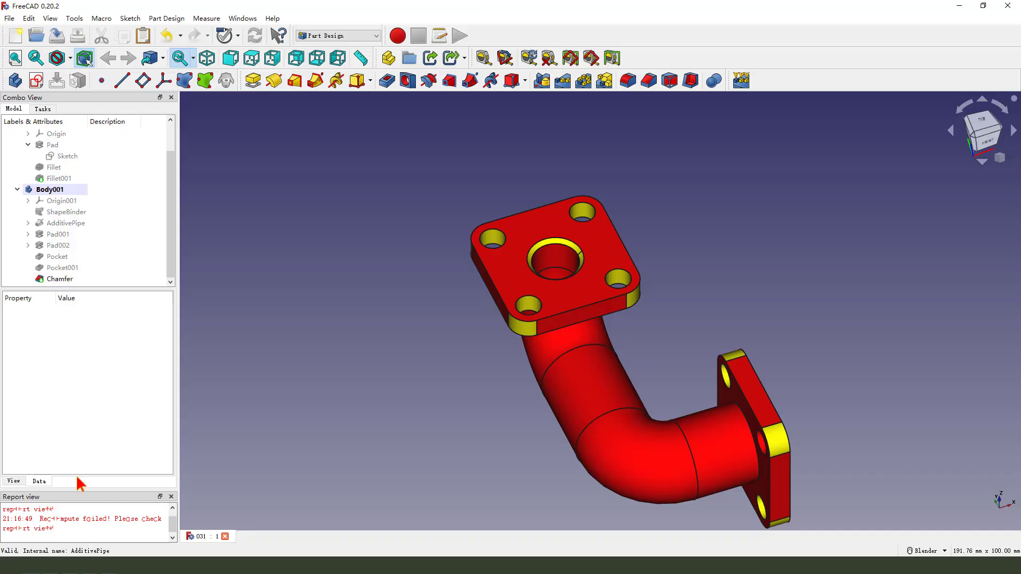
- Create a new document with a Body and open a sketch on its XY_Plane
left_click(16, 36)
left_click(15, 81)
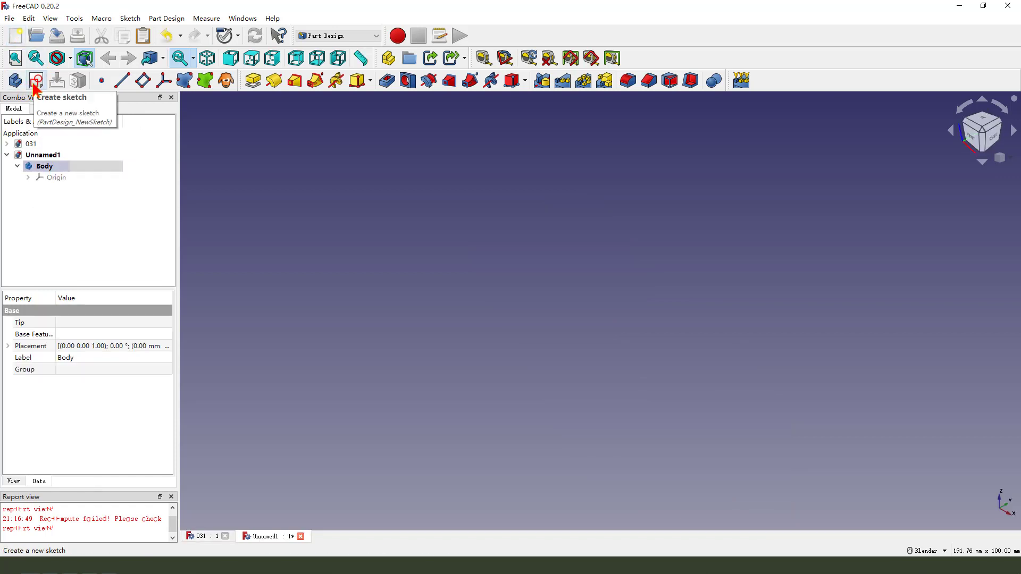
left_click(35, 81)
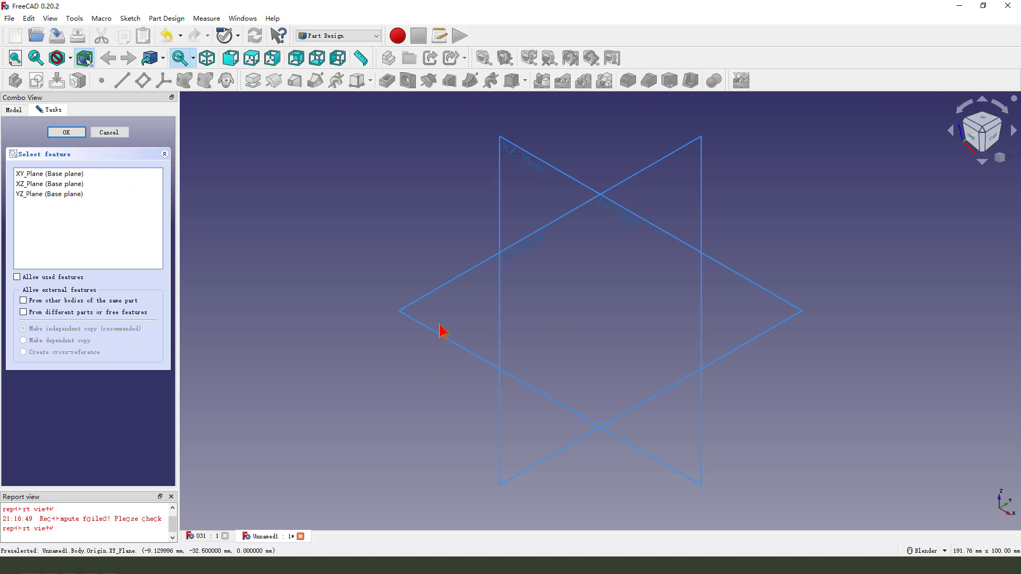
middle_click_drag(394, 328, 425, 336)
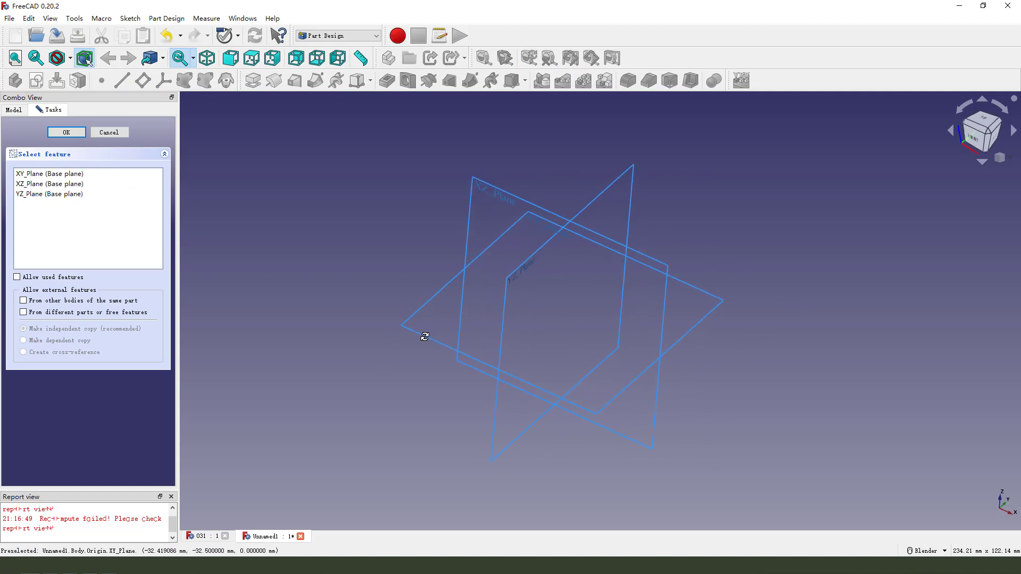
left_click_drag(387, 265, 424, 296)
left_click_drag(428, 276, 431, 308)
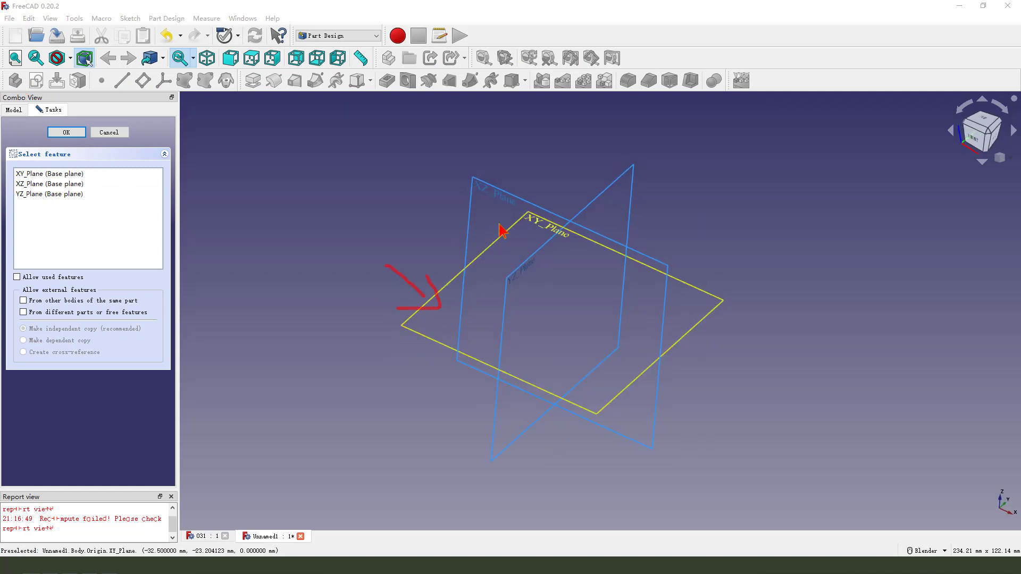
left_click(439, 308)
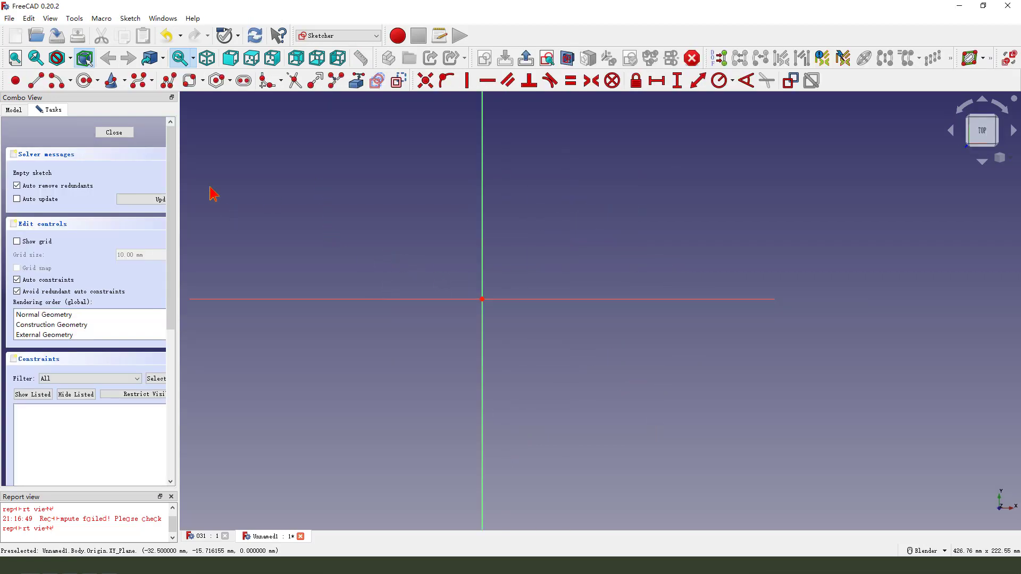
- Draw a corner-to-corner rectangle starting at the sketch origin
left_click(203, 80)
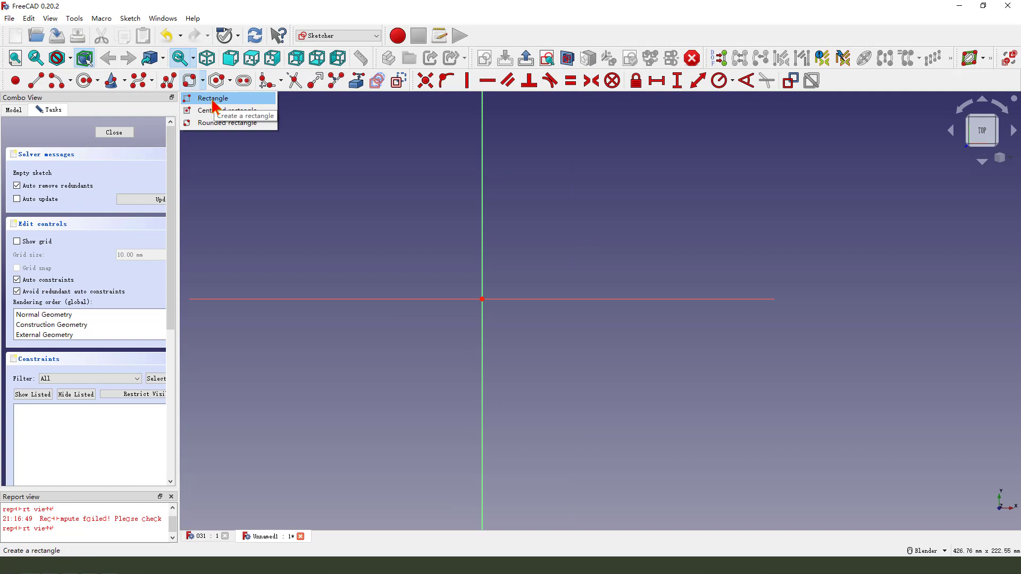
left_click(213, 99)
left_click(481, 299)
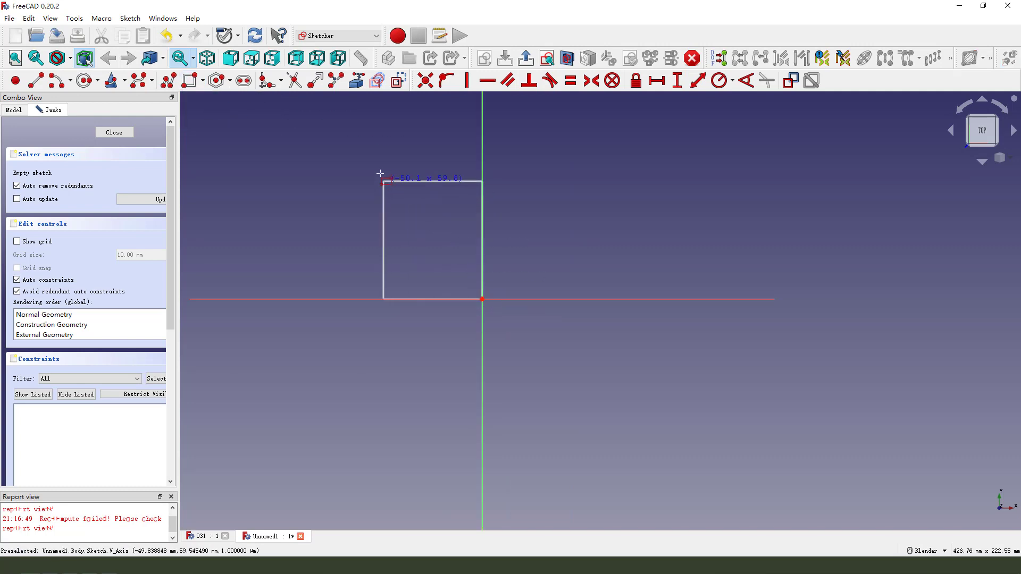
left_click(357, 155)
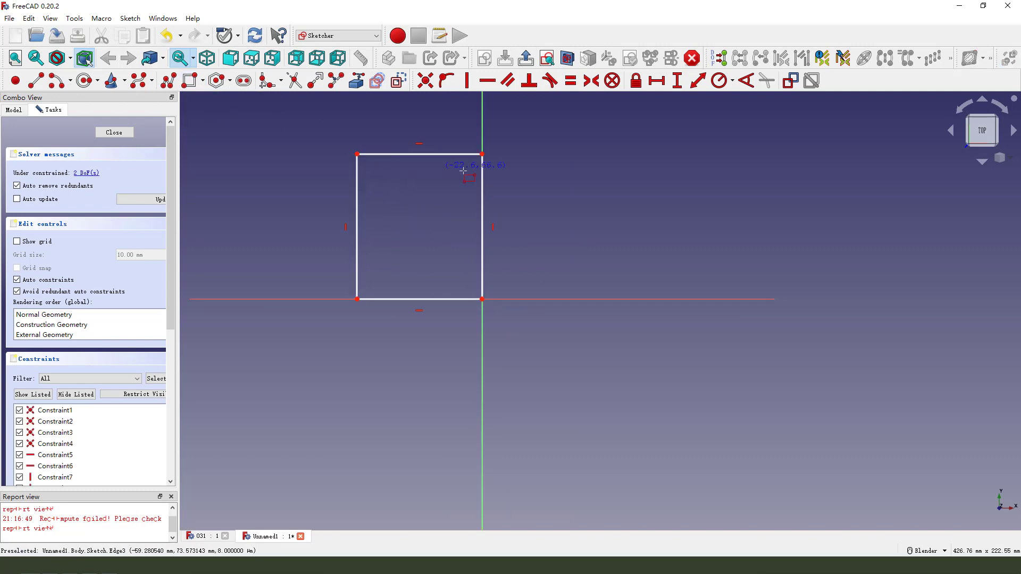
- Constrain the rectangle's bottom edge to a 32 mm horizontal length
left_click(439, 300)
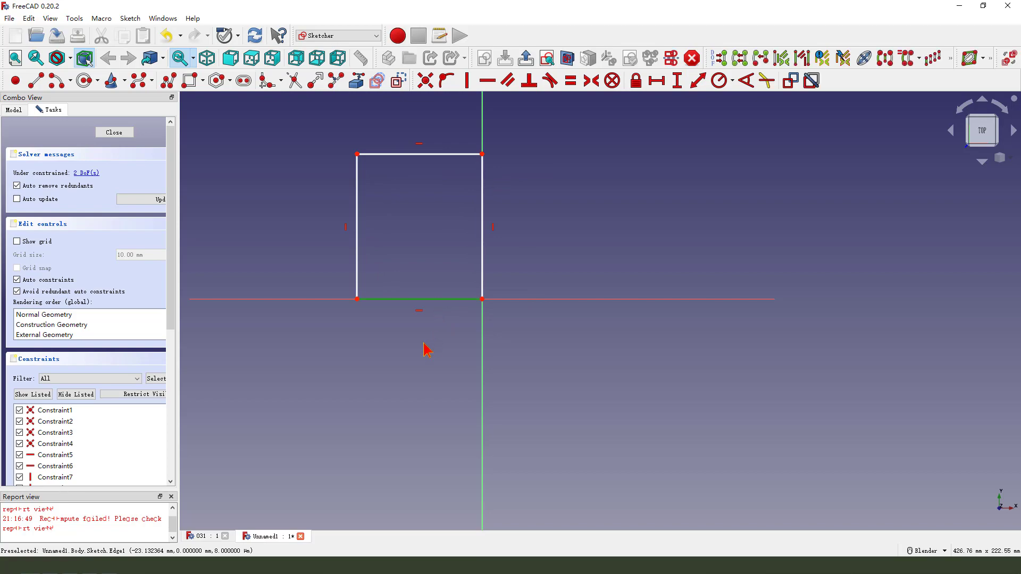
key("alt+Tab")
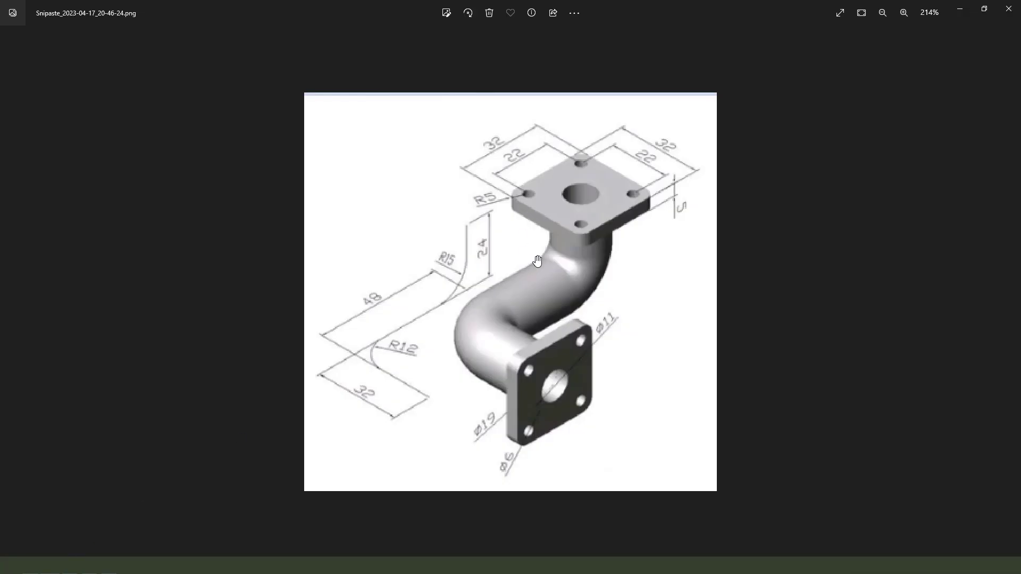
key("alt+Tab")
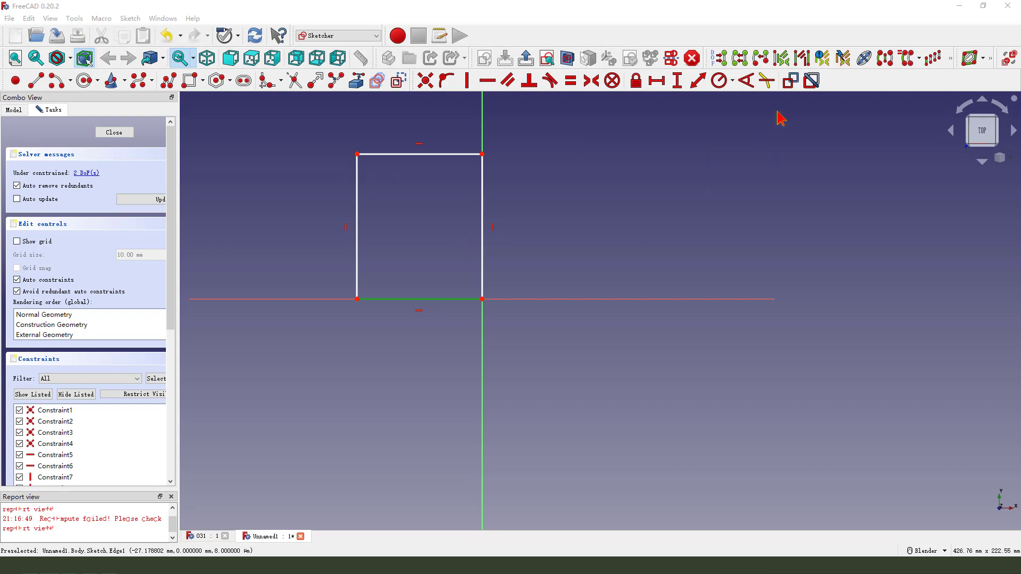
left_click(656, 81)
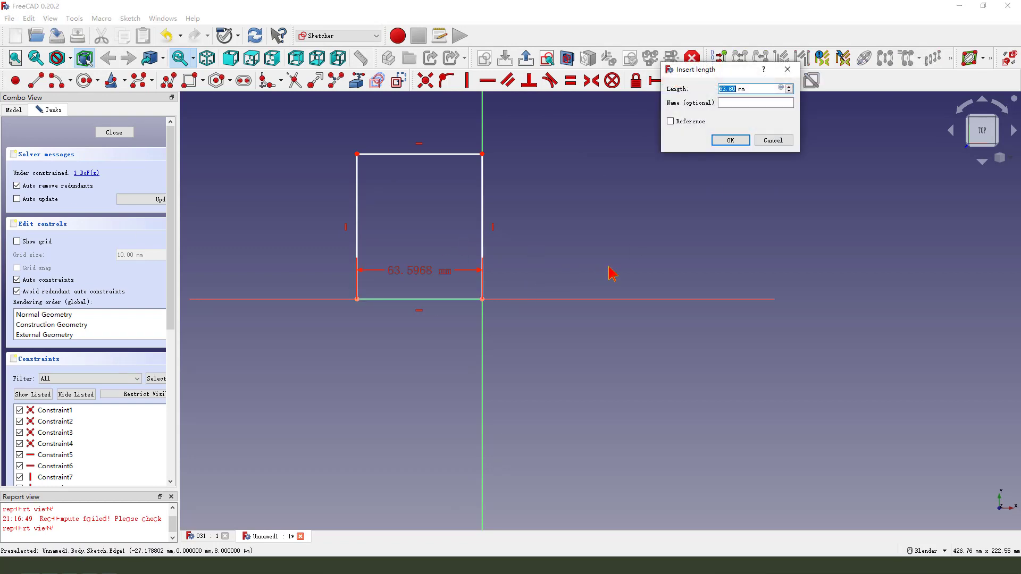
key("Return")
left_click_drag(448, 272, 454, 339)
- Constrain the rectangle's left edge to a 48 mm vertical length
left_click(420, 213)
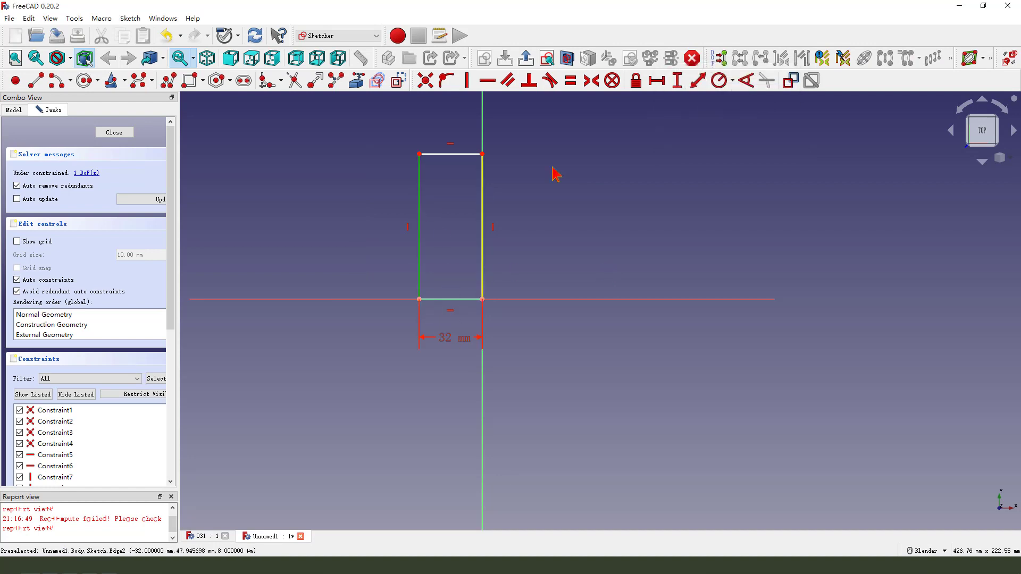
left_click(677, 80)
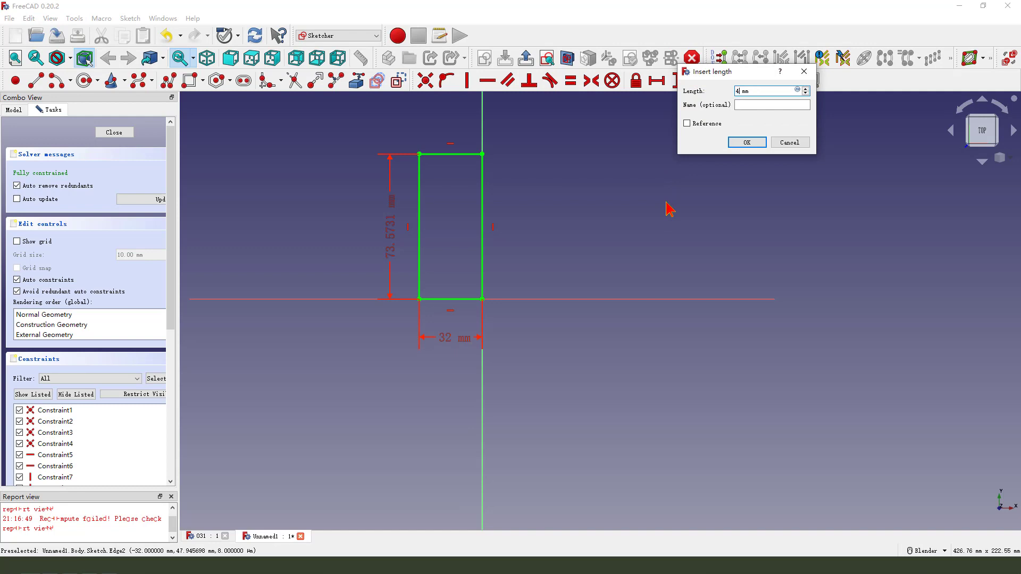
type("48")
key("Return")
scroll(400, 226, "up", 2)
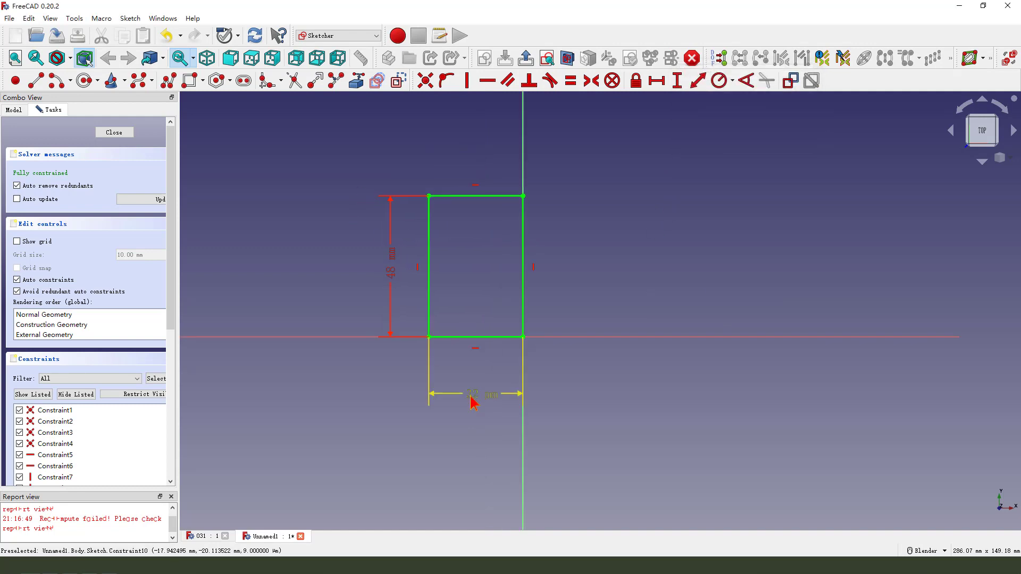
left_click_drag(474, 403, 481, 390)
- Close the rectangle sketch and pad it into a solid rectangular block
left_click(526, 63)
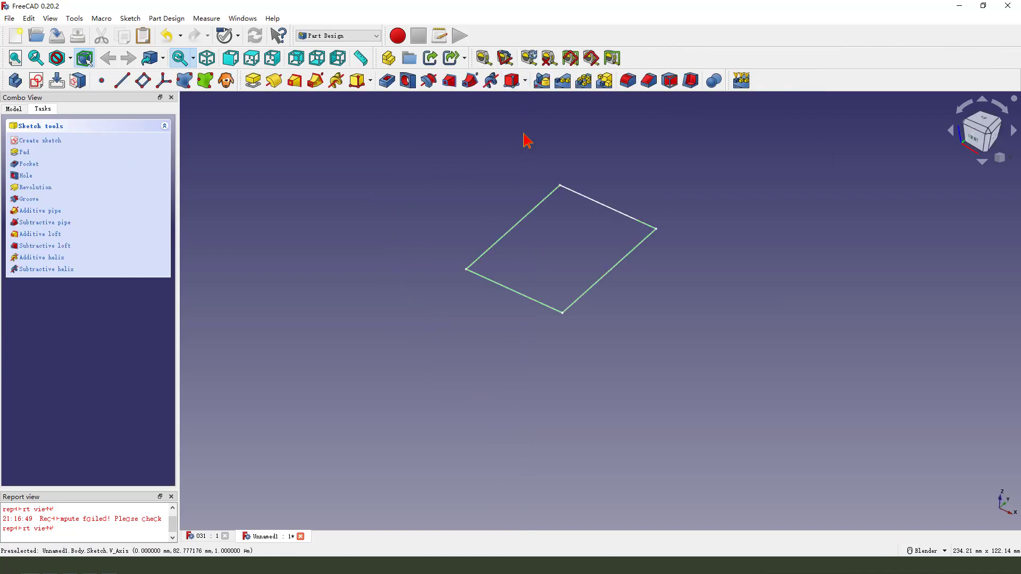
left_click(253, 80)
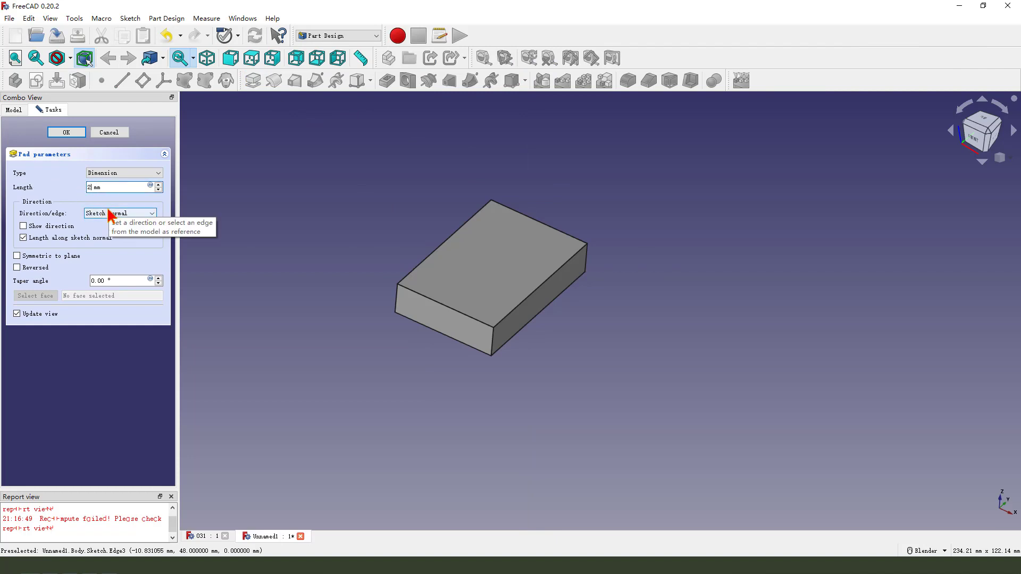
key("Return")
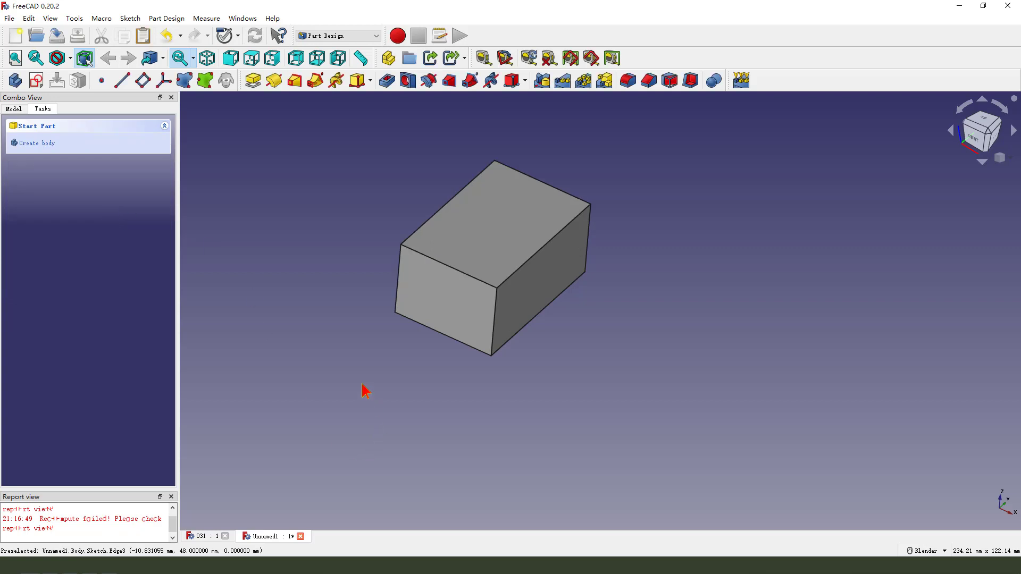
- Fillet the block's left vertical edge
left_click(398, 295)
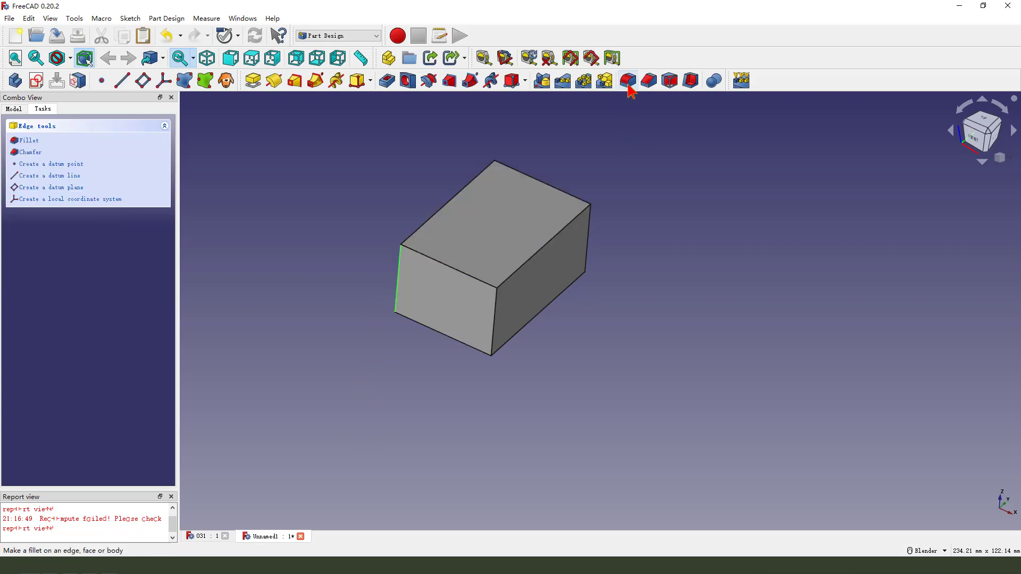
left_click(628, 80)
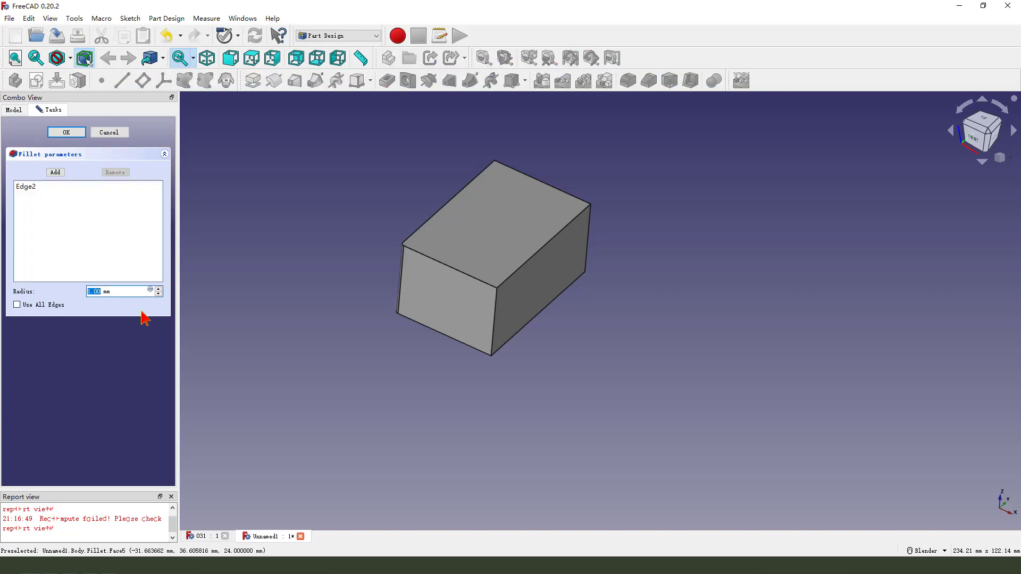
key("Return")
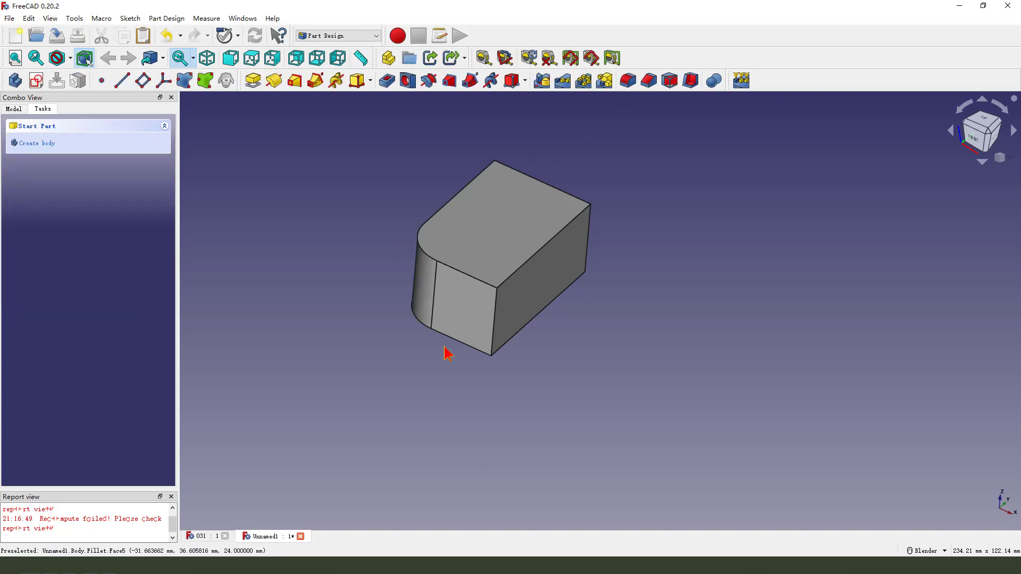
- Fillet a lower edge of the block with a 15 mm radius
middle_click_drag(430, 330, 382, 190)
left_click(553, 339)
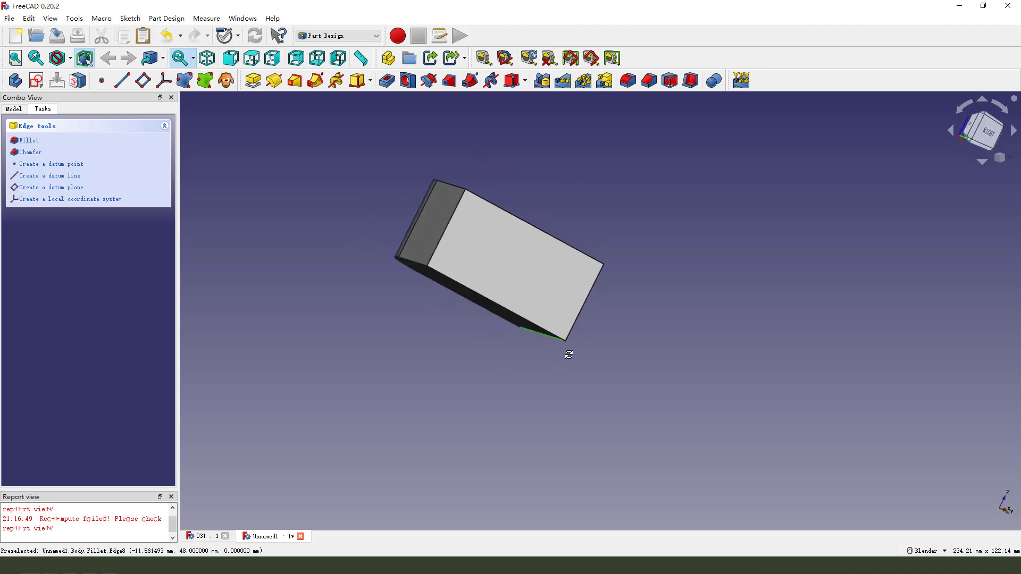
middle_click_drag(578, 344, 611, 335)
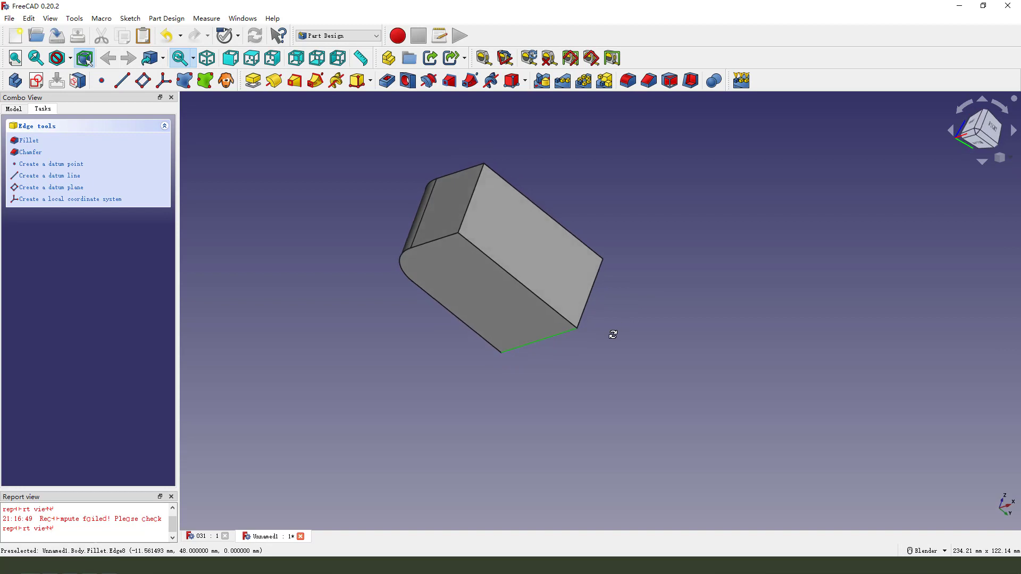
left_click(628, 81)
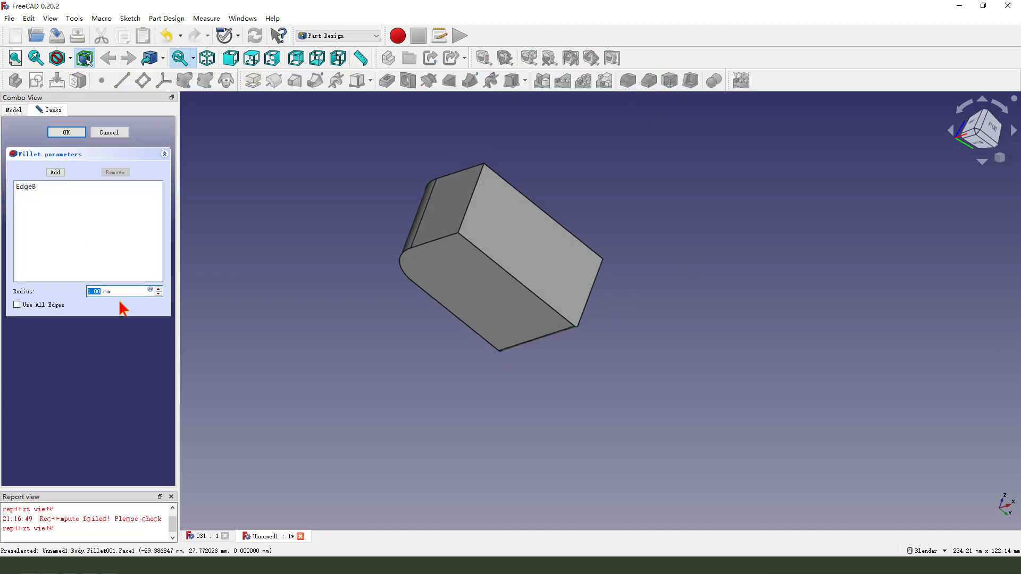
key("Return")
middle_click_drag(550, 333, 476, 280)
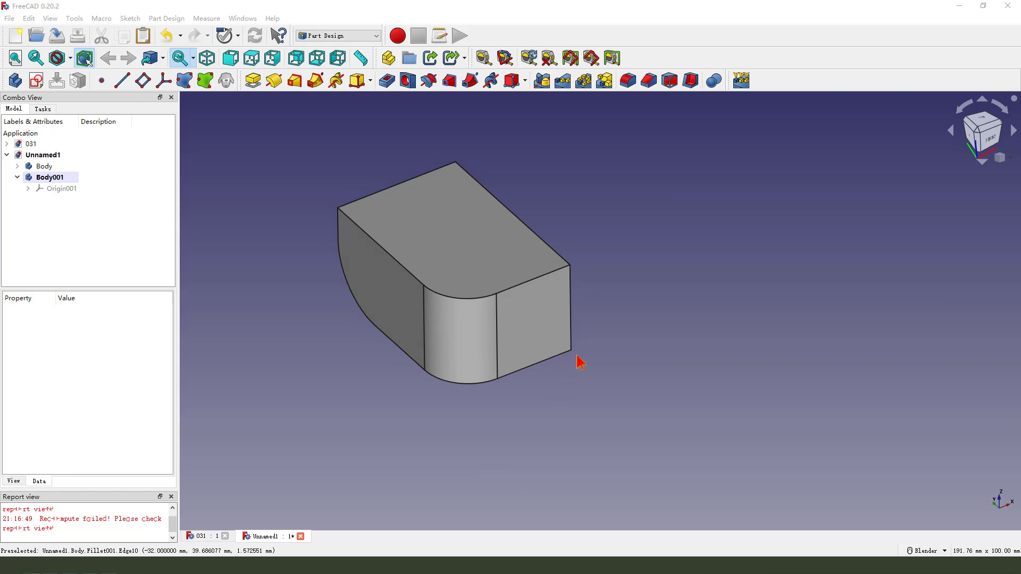
- Bind the box's straight and curved bottom edges into Body001 as a ShapeBinder
mouse_move(551, 366)
left_mouse_down()
mouse_move(469, 392)
mouse_move(422, 383)
mouse_move(340, 305)
mouse_move(335, 228)
left_mouse_up()
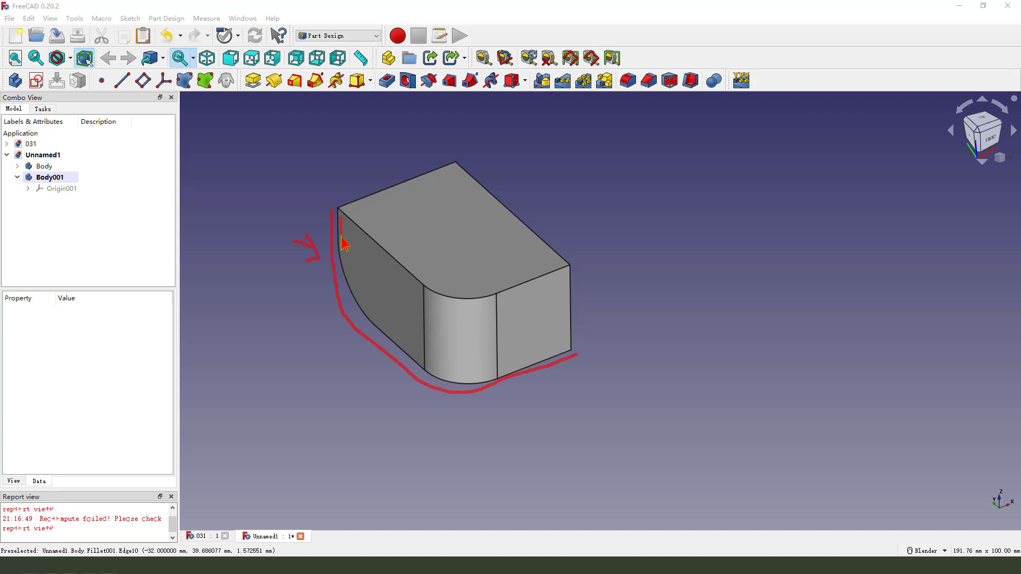
mouse_move(343, 245)
left_mouse_down()
mouse_move(357, 307)
mouse_move(445, 379)
mouse_move(487, 384)
mouse_move(553, 373)
left_mouse_up()
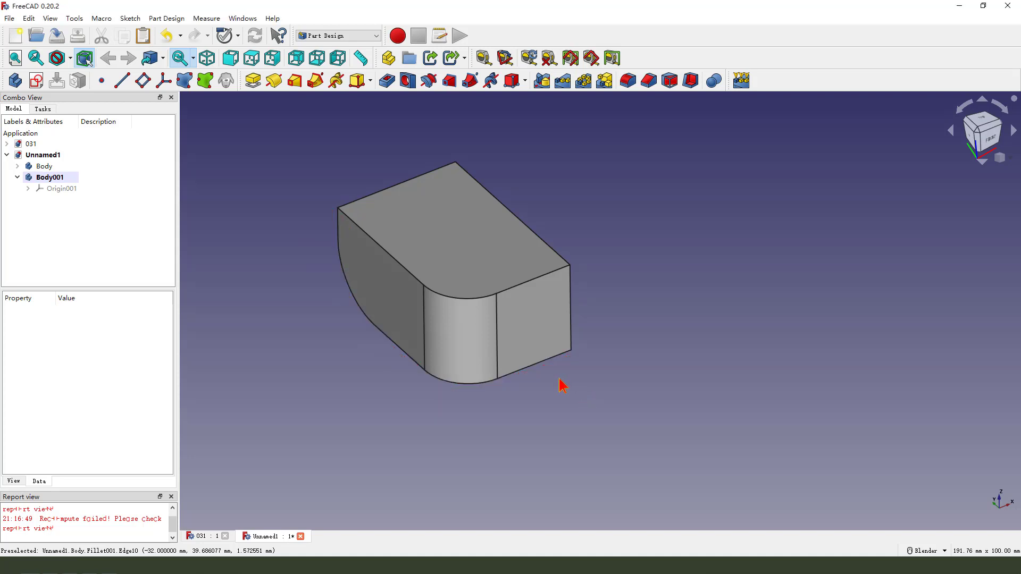
left_click(543, 362)
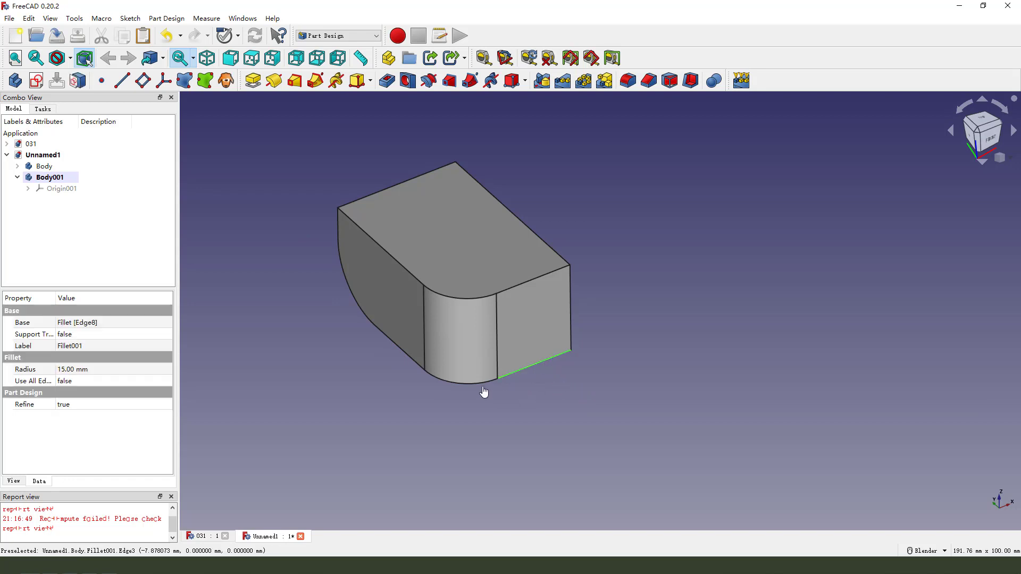
left_click(455, 382)
left_click(407, 360)
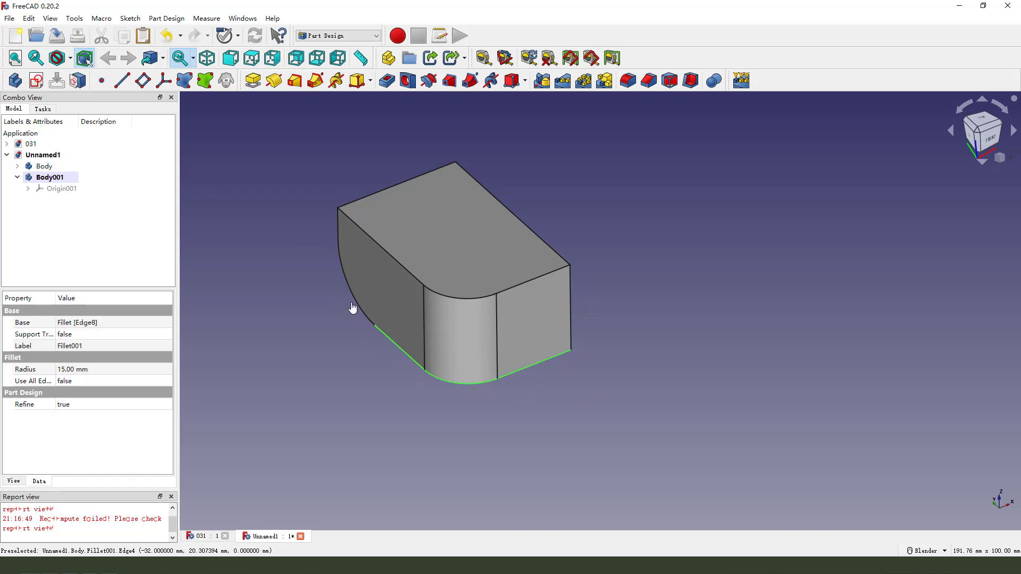
left_click(354, 309)
left_click(184, 81)
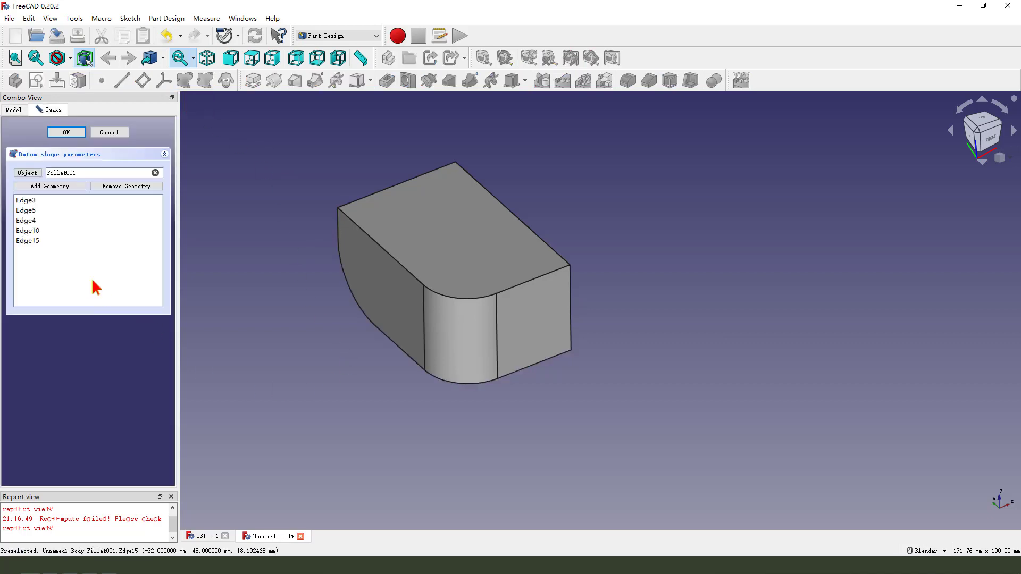
mouse_move(46, 261)
left_mouse_down()
mouse_move(8, 210)
mouse_move(69, 249)
mouse_move(330, 234)
mouse_move(358, 326)
mouse_move(509, 388)
mouse_move(571, 356)
left_mouse_up()
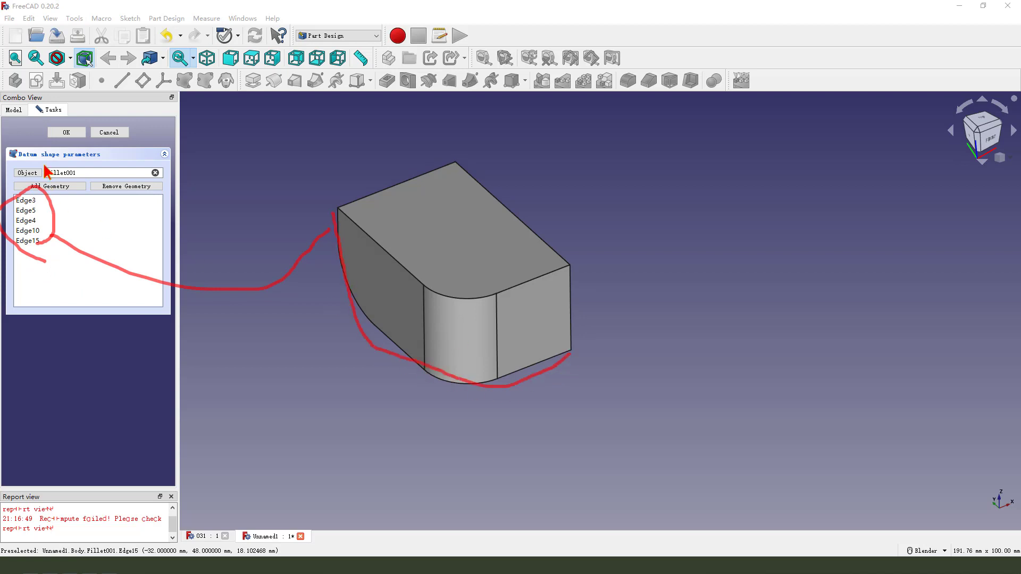
mouse_move(6, 180)
left_mouse_down()
mouse_move(133, 155)
mouse_move(148, 178)
mouse_move(56, 172)
left_mouse_up()
left_click(66, 132)
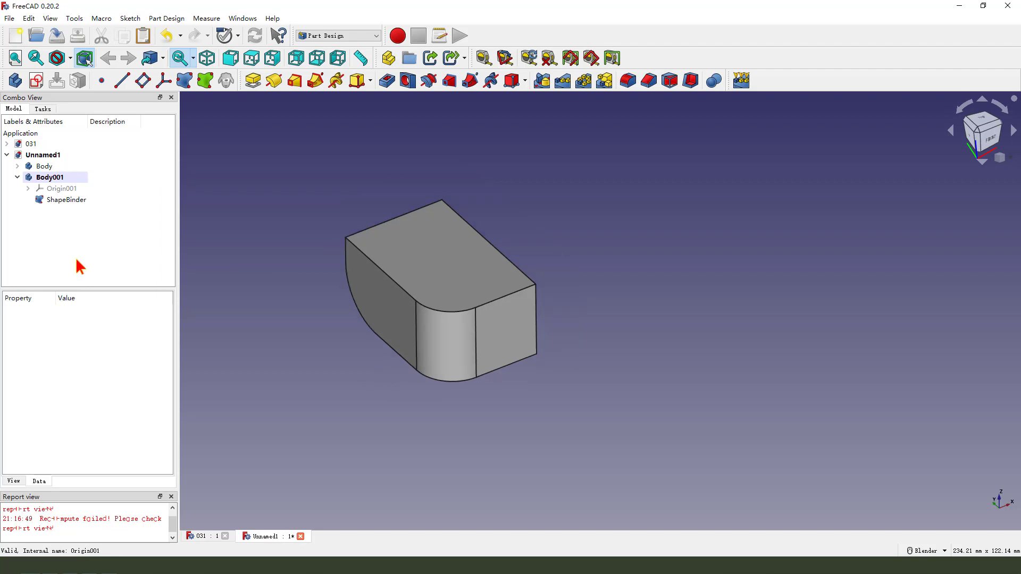
- Hide the original Body so only the ShapeBinder path curve shows
left_click(46, 167)
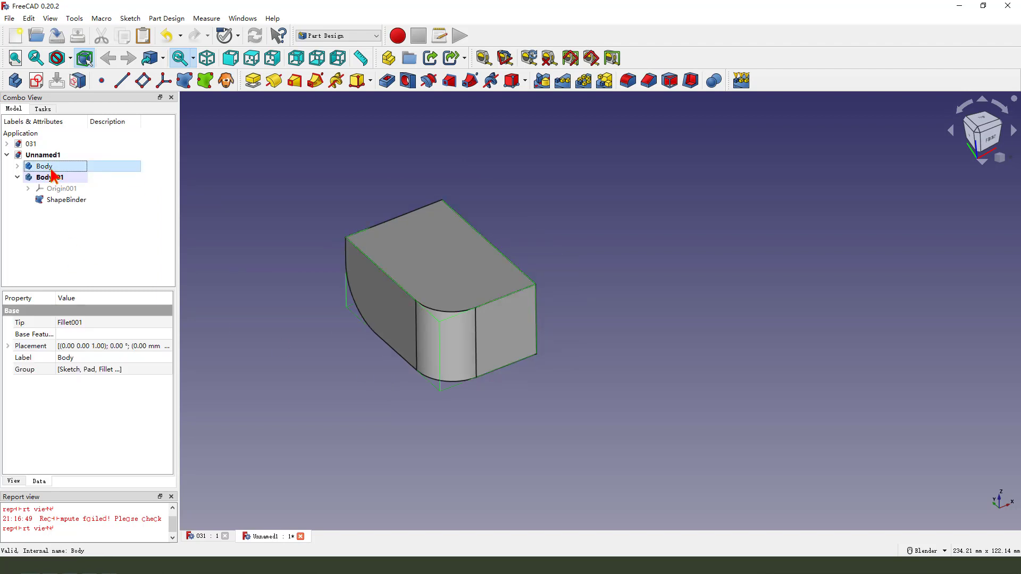
key("space")
left_click(132, 244)
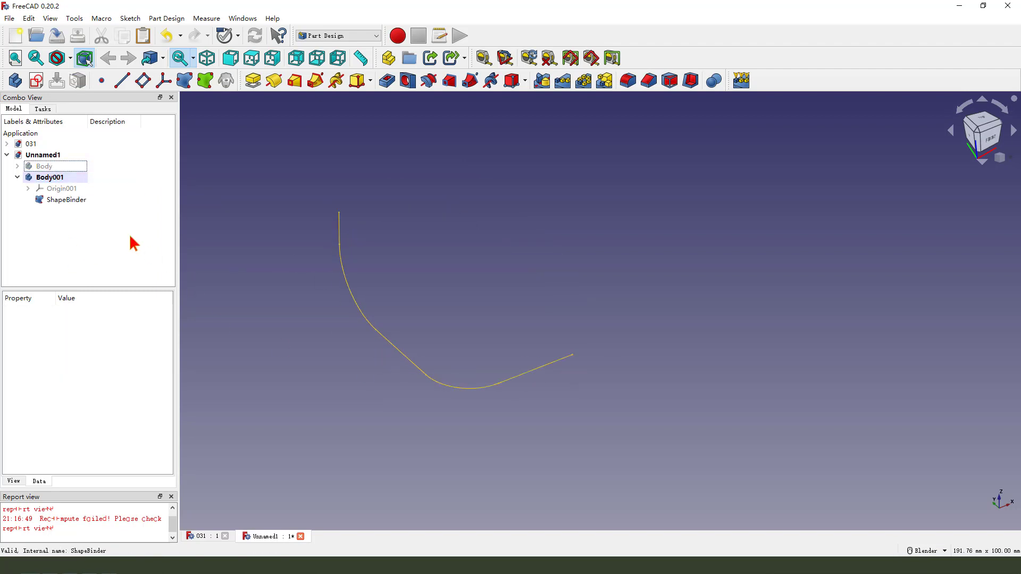
mouse_move(64, 213)
left_mouse_down()
mouse_move(41, 195)
mouse_move(96, 201)
mouse_move(249, 274)
mouse_move(335, 279)
mouse_move(371, 355)
mouse_move(495, 398)
mouse_move(576, 364)
left_mouse_up()
key("Escape")
scroll(331, 314, "down", 1)
middle_click_drag(467, 385, 410, 374)
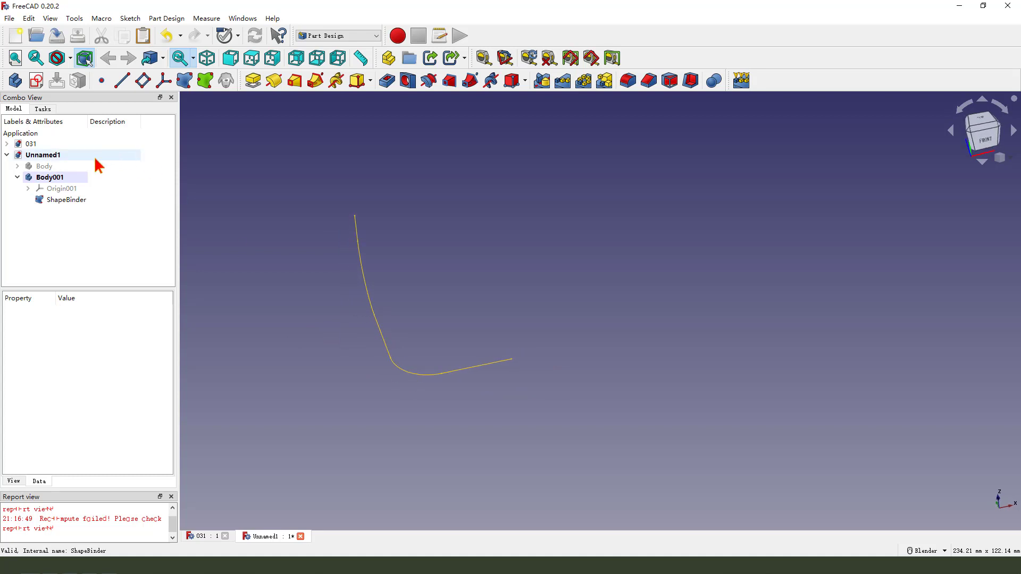
- Start a new sketch in Body001 and inspect the three offered base planes
left_click(35, 80)
mouse_move(502, 342)
middle_mouse_down()
mouse_move(544, 339)
mouse_move(462, 221)
mouse_move(472, 216)
mouse_move(502, 334)
mouse_move(486, 356)
middle_mouse_up()
scroll(406, 287, "up", 3)
mouse_move(353, 288)
left_mouse_down()
mouse_move(406, 317)
mouse_move(345, 286)
left_mouse_up()
left_click_drag(314, 226, 325, 290)
mouse_move(317, 290)
left_mouse_down()
mouse_move(339, 266)
mouse_move(315, 377)
left_mouse_up()
left_click_drag(347, 323, 383, 288)
key("Escape")
- Open the new sketch on the YZ plane
scroll(319, 212, "down", 2)
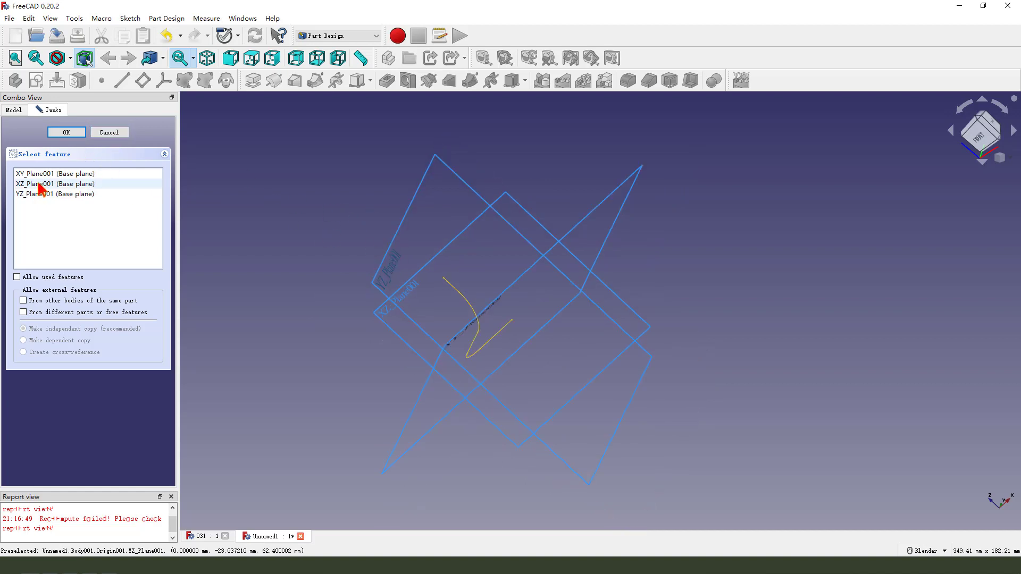
left_click(39, 194)
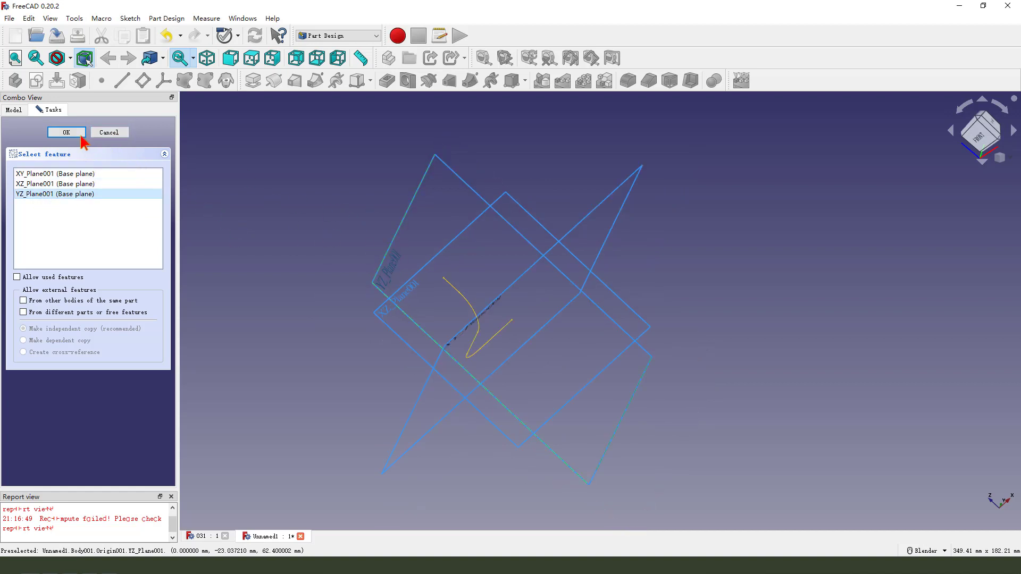
left_click(67, 133)
scroll(346, 278, "down", 2)
scroll(458, 257, "up", 1)
mouse_move(459, 257)
middle_mouse_down()
mouse_move(499, 280)
mouse_move(474, 255)
middle_mouse_up()
- Draw two concentric circles centred on the origin
left_click(84, 80)
scroll(424, 246, "up", 2)
left_click(474, 248)
left_click(500, 294)
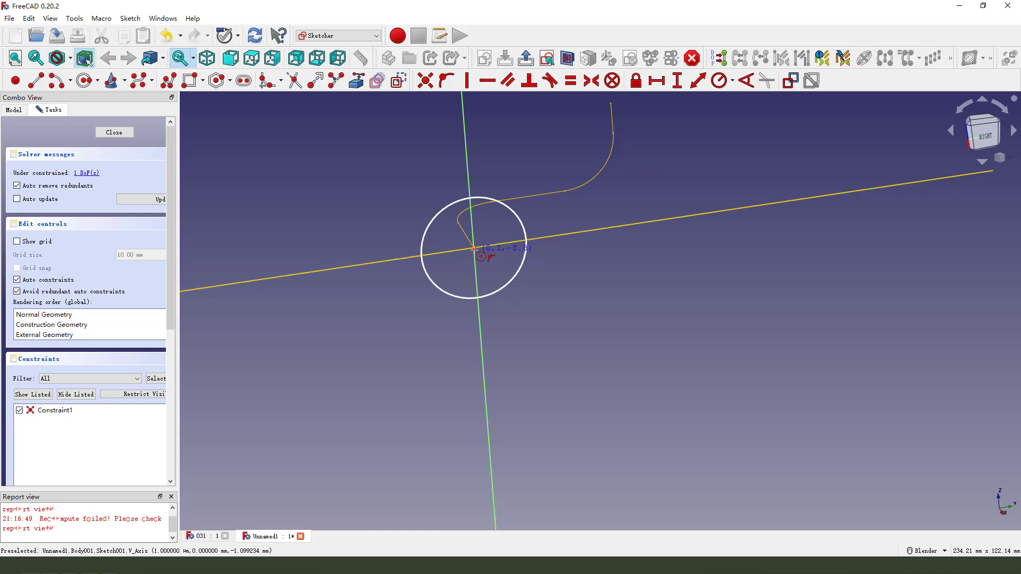
left_click(474, 248)
left_click(489, 269)
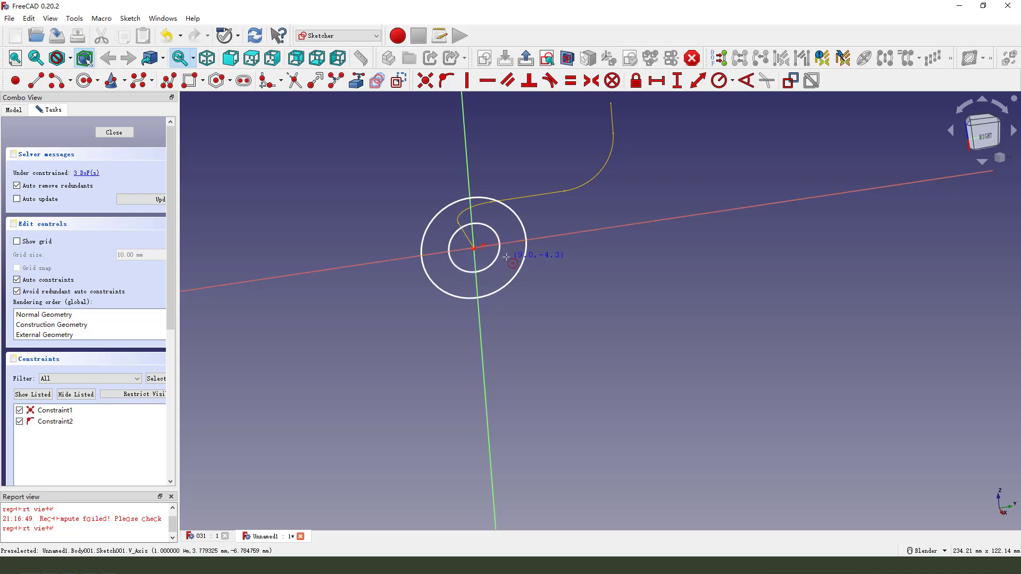
left_click(550, 64)
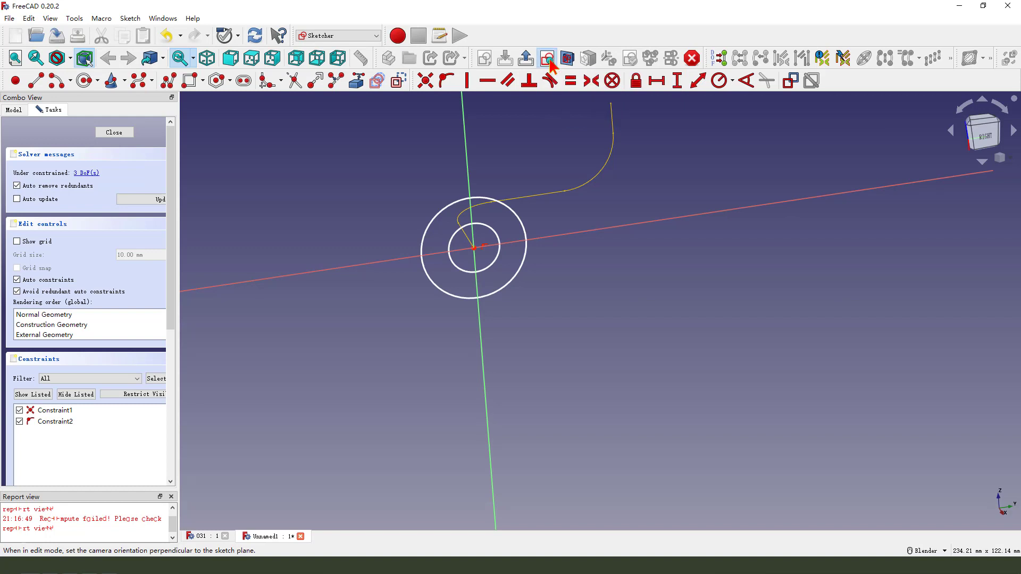
scroll(540, 221, "up", 3)
- Constrain the inner circle to 11 mm diameter and the outer to 19 mm
left_click(481, 247)
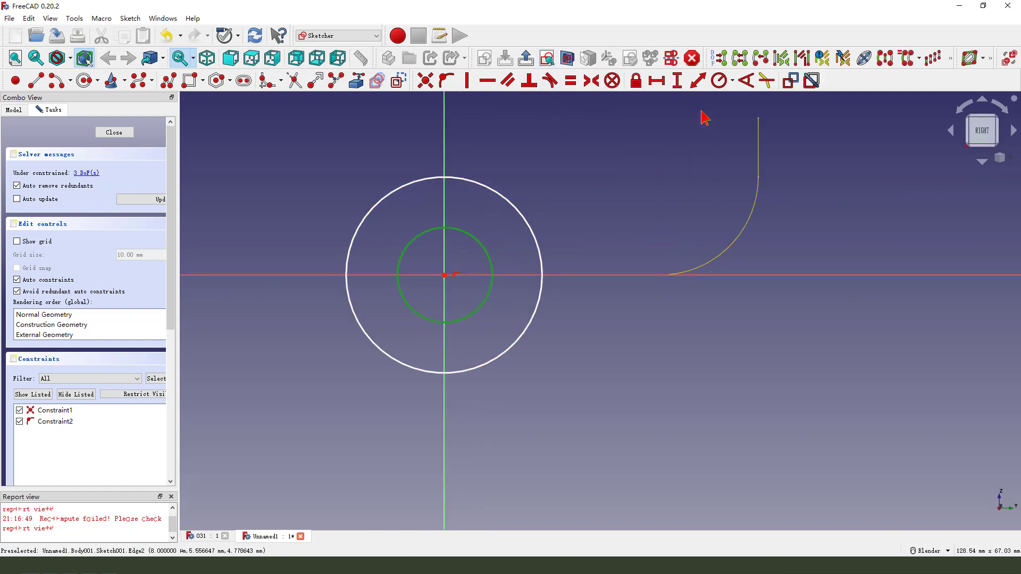
left_click(733, 84)
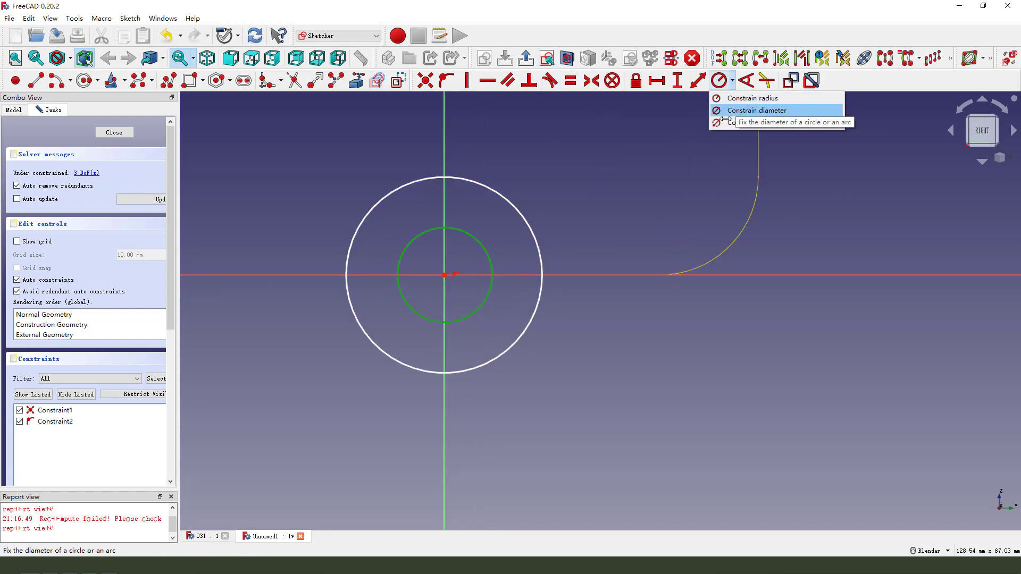
left_click(734, 110)
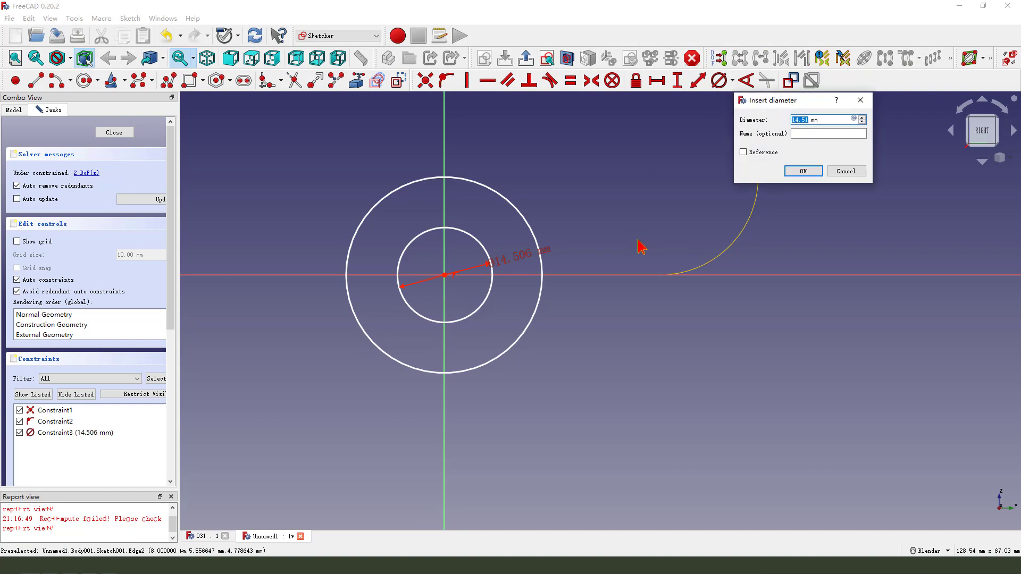
key("Return")
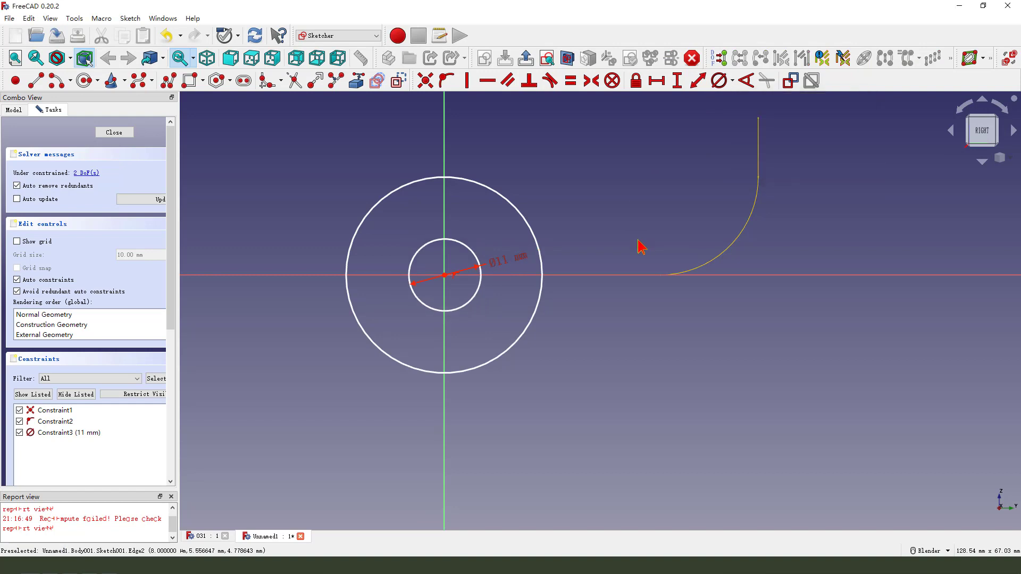
left_click(529, 224)
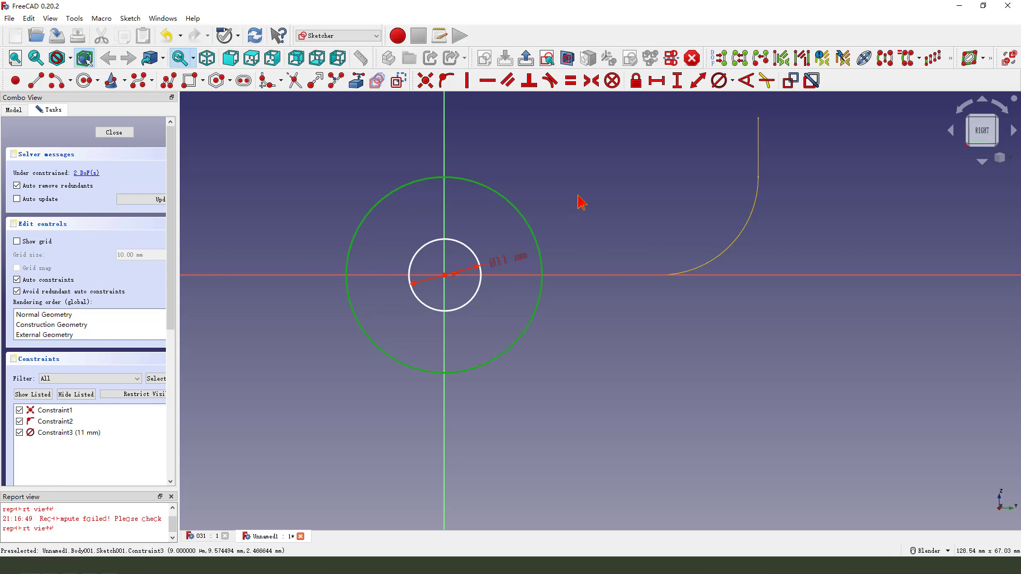
left_click(729, 84)
type("19")
key("Return")
- Make the circles' centre coincident with the origin and close the sketch
scroll(485, 276, "up", 3)
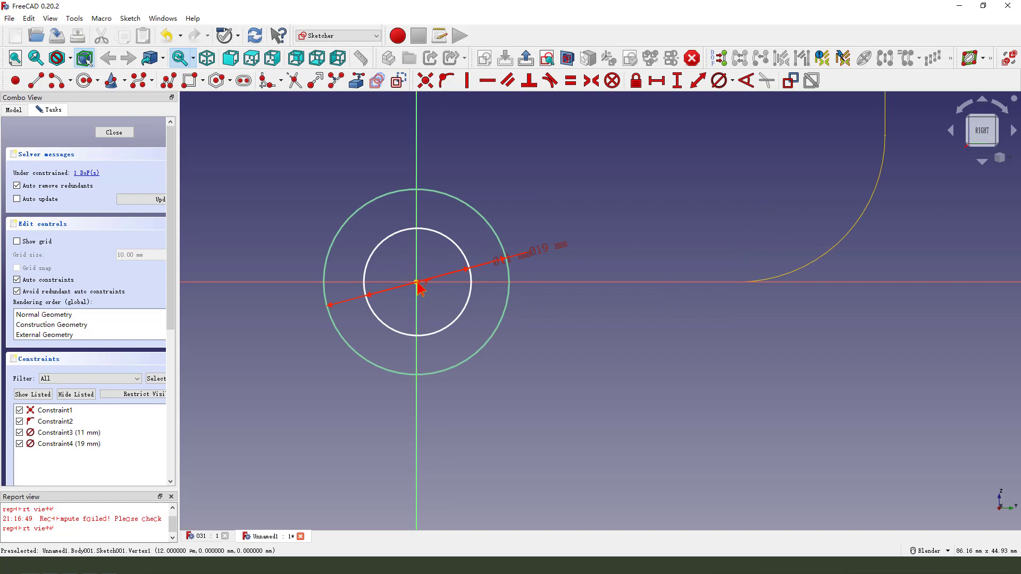
scroll(422, 284, "up", 8)
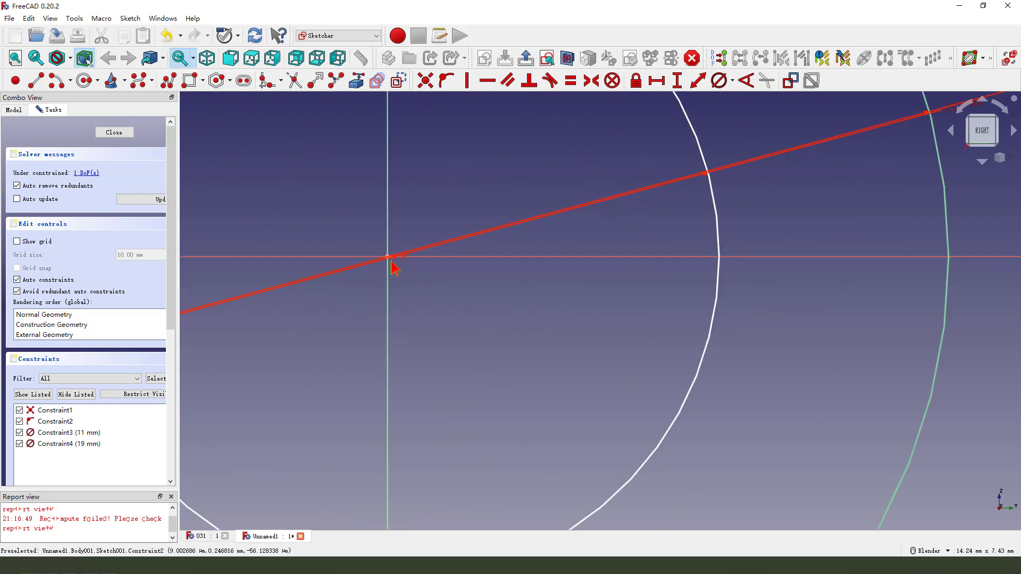
left_click(394, 259)
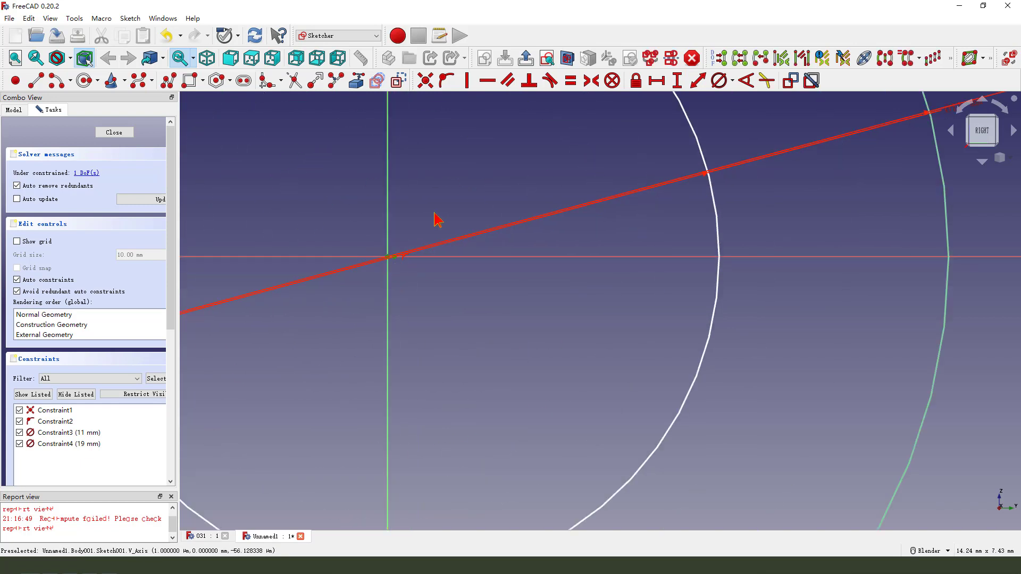
left_click(424, 81)
scroll(485, 346, "down", 7)
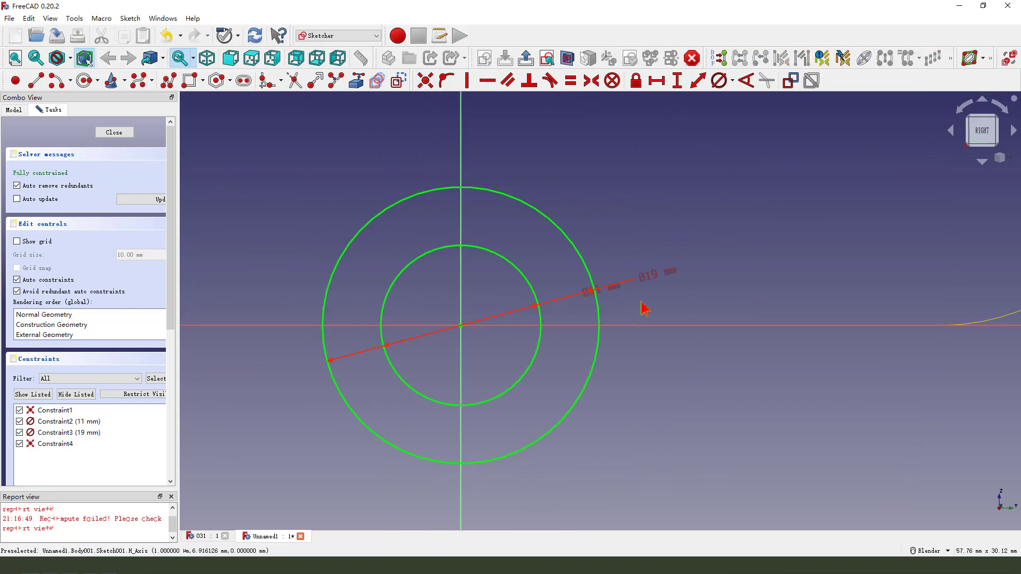
left_click_drag(656, 283, 588, 301)
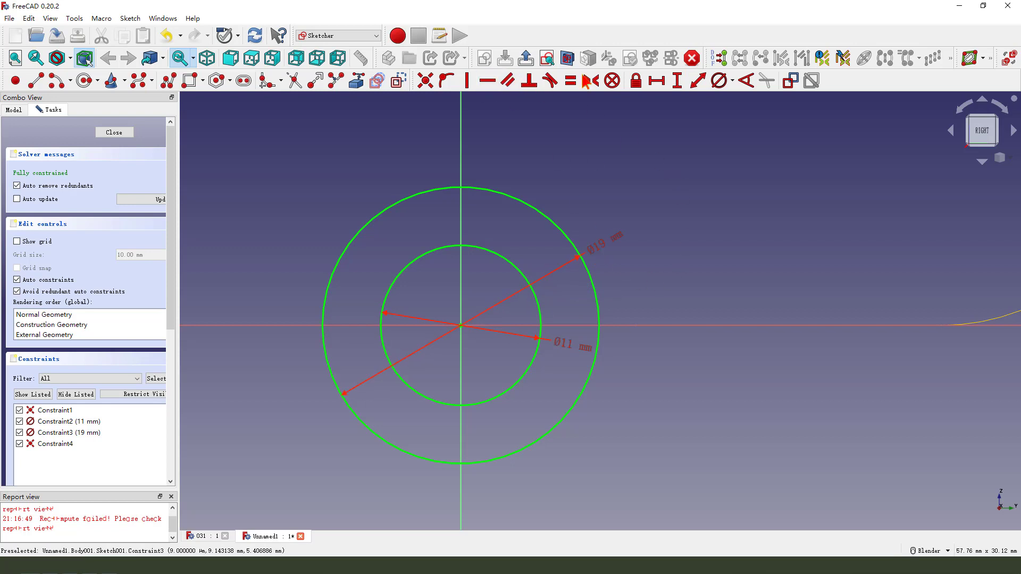
left_click(525, 58)
- Sweep the Ø19/Ø11 mm ring sketch along the ShapeBinder curve as an Additive pipe
mouse_move(515, 359)
middle_mouse_down()
mouse_move(590, 310)
mouse_move(739, 281)
middle_mouse_up()
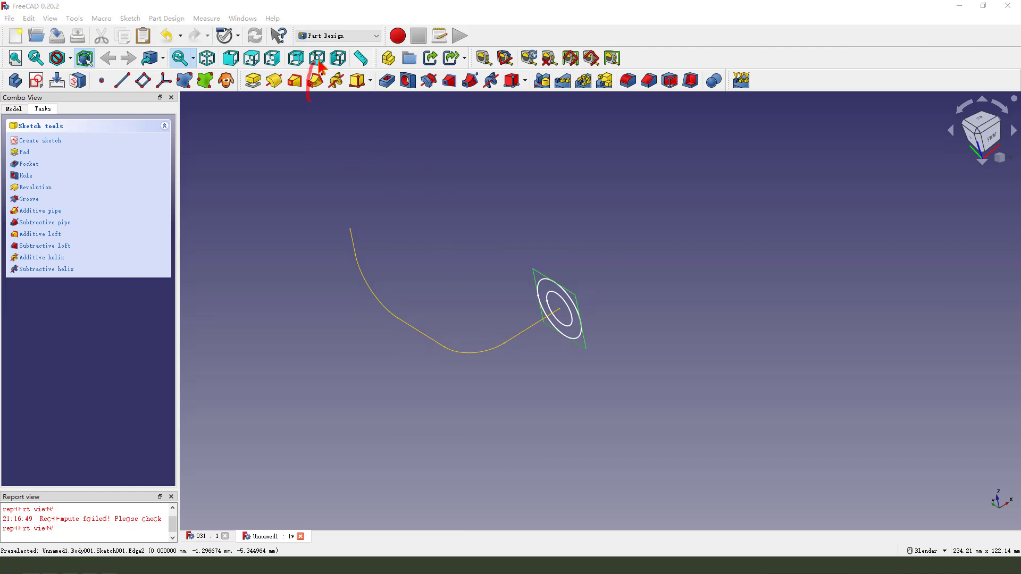
left_click(317, 81)
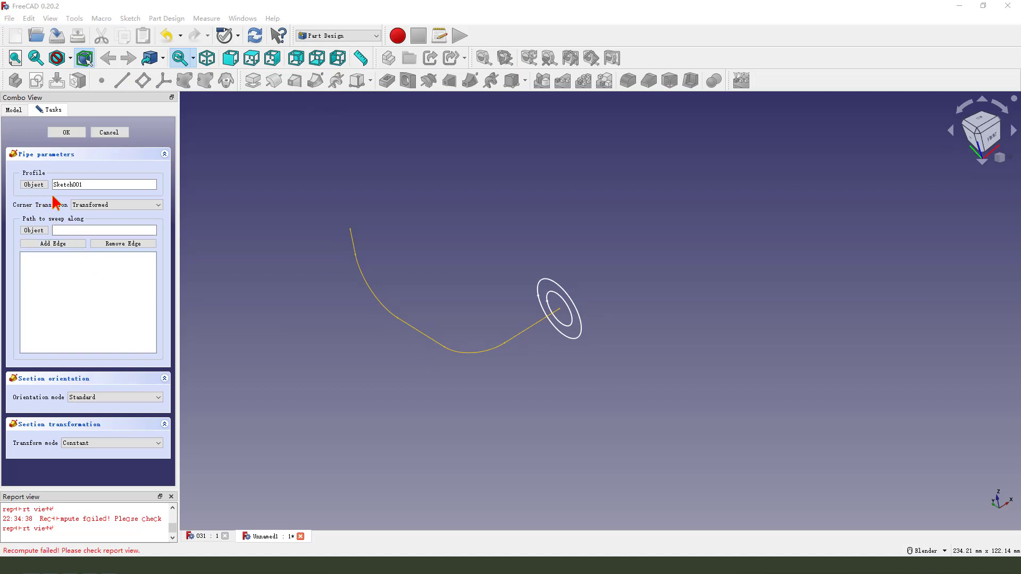
mouse_move(57, 200)
left_mouse_down()
mouse_move(122, 177)
mouse_move(53, 194)
mouse_move(346, 183)
mouse_move(518, 225)
left_mouse_up()
left_click_drag(550, 290, 567, 246)
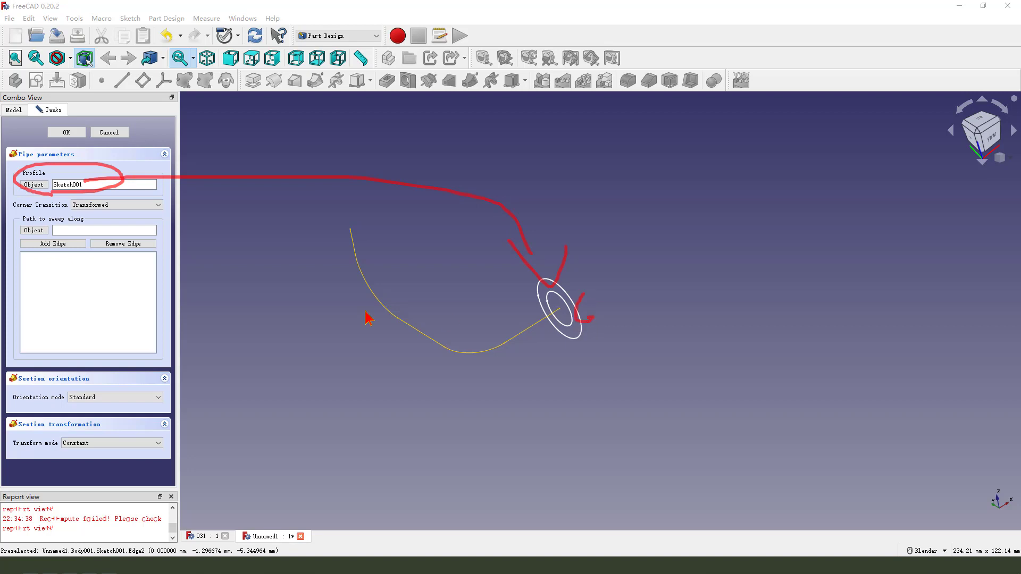
mouse_move(19, 232)
left_mouse_down()
mouse_move(29, 215)
mouse_move(102, 223)
mouse_move(35, 238)
mouse_move(236, 273)
mouse_move(341, 277)
mouse_move(420, 344)
mouse_move(517, 346)
left_mouse_up()
key("Escape")
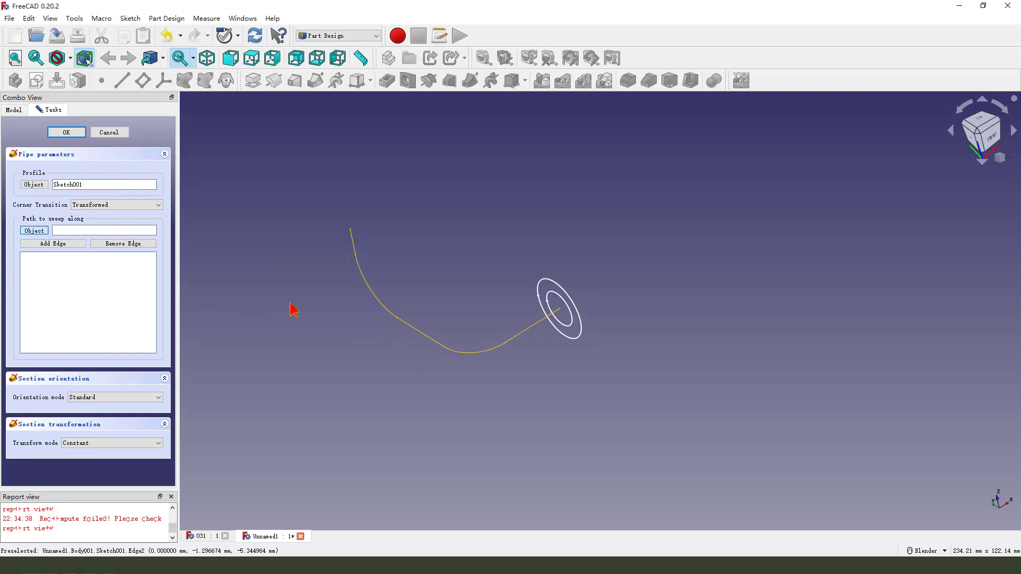
left_click(354, 253)
middle_click_drag(511, 393, 393, 409)
left_click(66, 133)
middle_click_drag(410, 337, 511, 155)
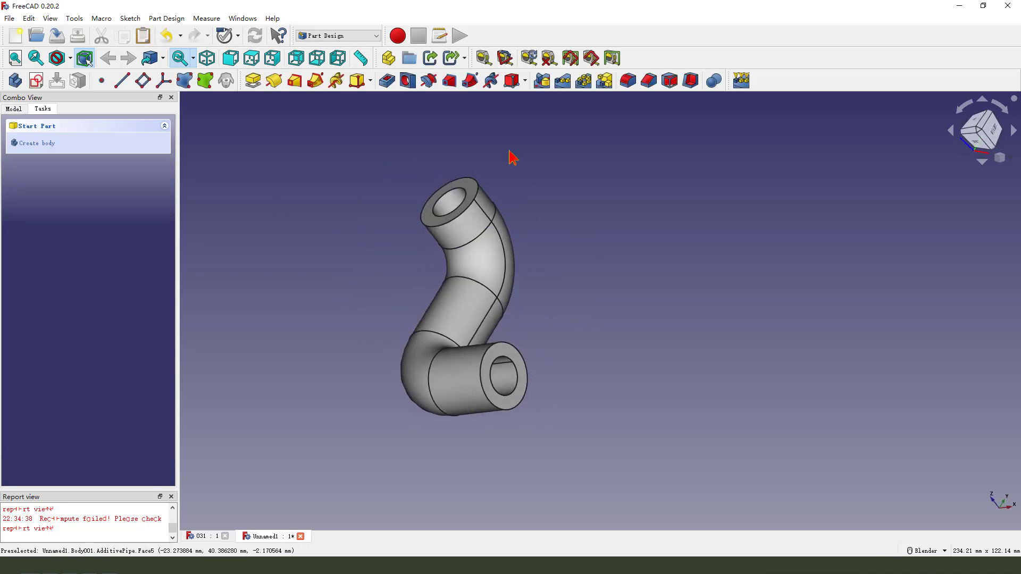
- Start a sketch on the pipe's top end face, linking the ring's outer edge as external geometry
left_click(473, 187)
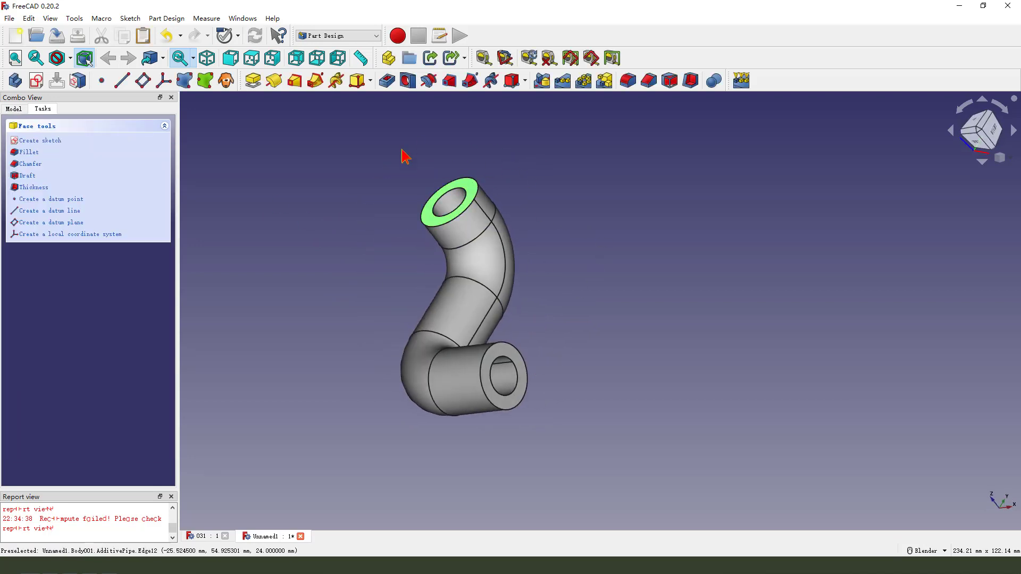
left_click(36, 80)
scroll(649, 336, "up", 1)
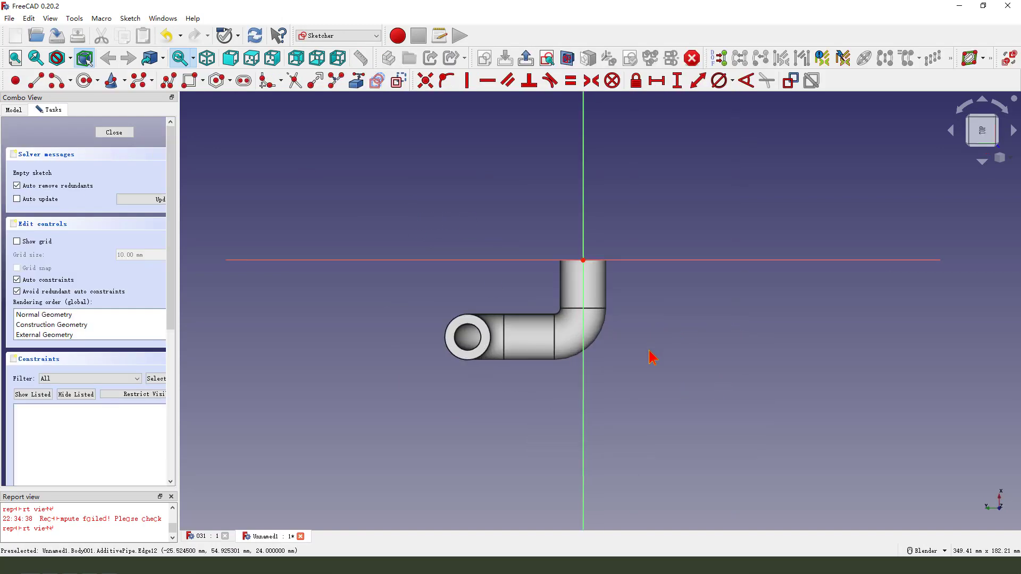
mouse_move(611, 396)
middle_mouse_down()
mouse_move(649, 404)
mouse_move(631, 367)
mouse_move(585, 330)
middle_mouse_up()
middle_click_drag(520, 346, 500, 313)
left_click(357, 81)
scroll(466, 331, "up", 2)
left_click(472, 297)
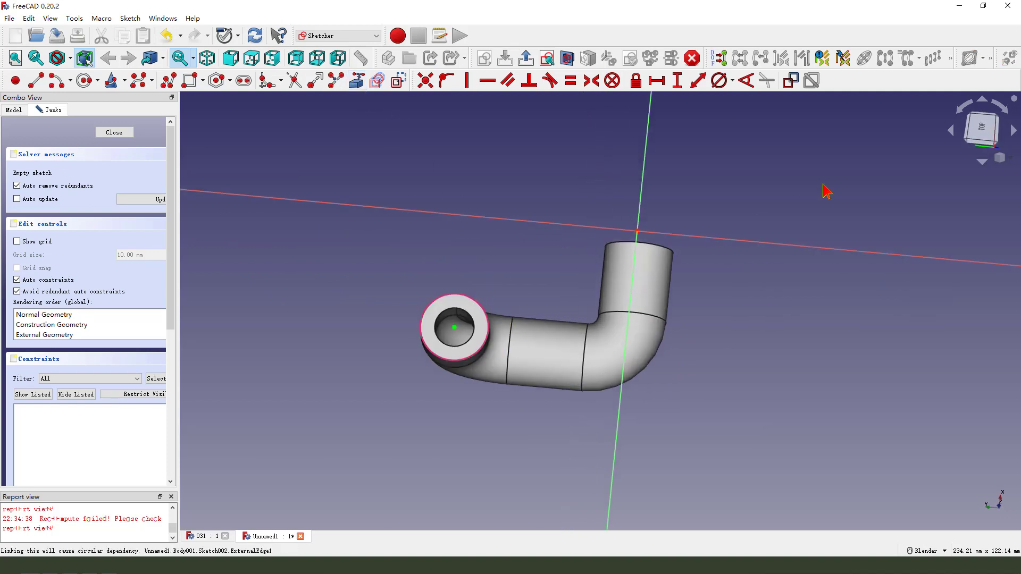
left_click(547, 58)
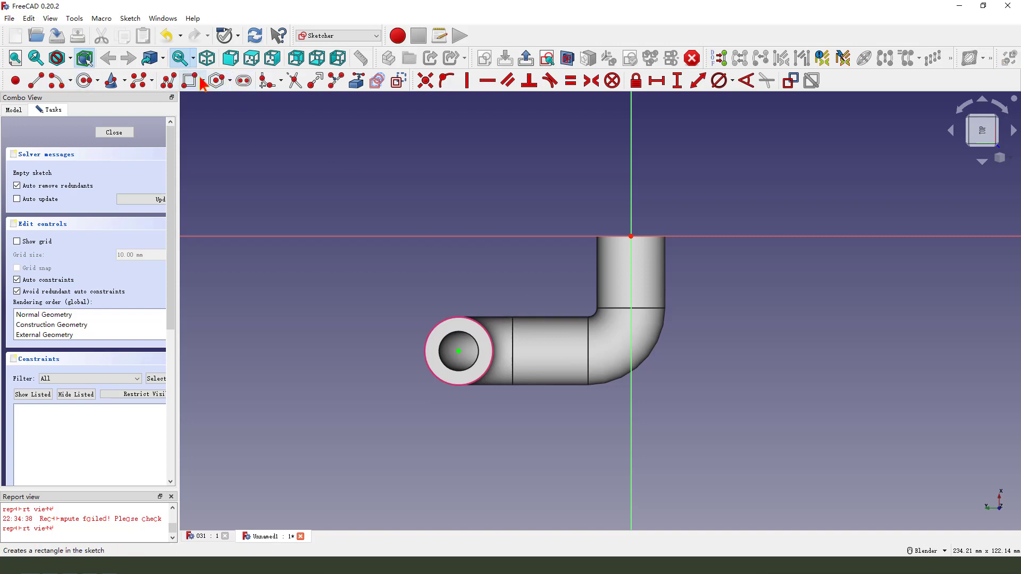
- Draw a rounded rectangle around the ring, symmetric about its centre with equal sides
left_click(203, 81)
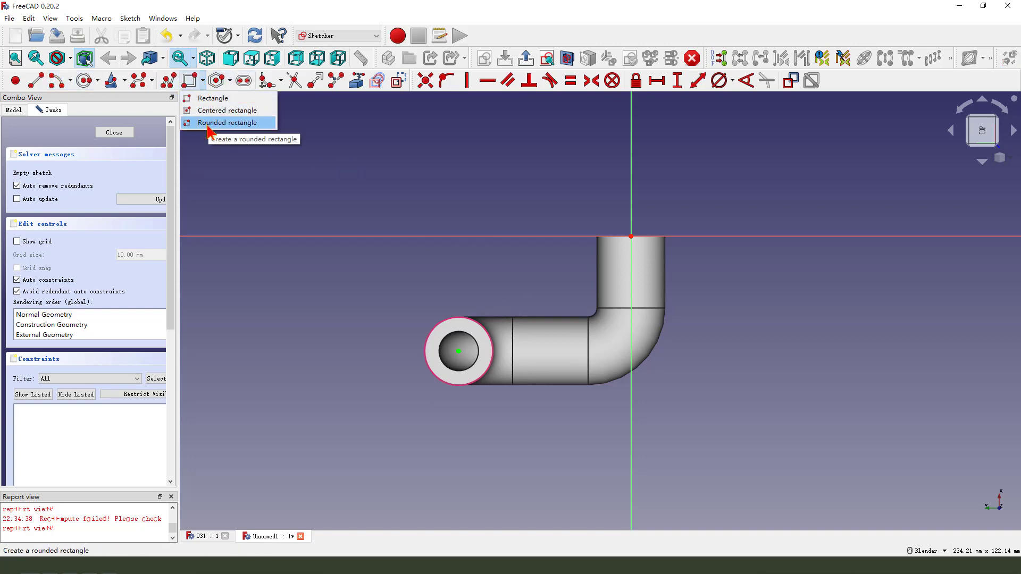
left_click(208, 124)
left_click(385, 275)
left_click(533, 448)
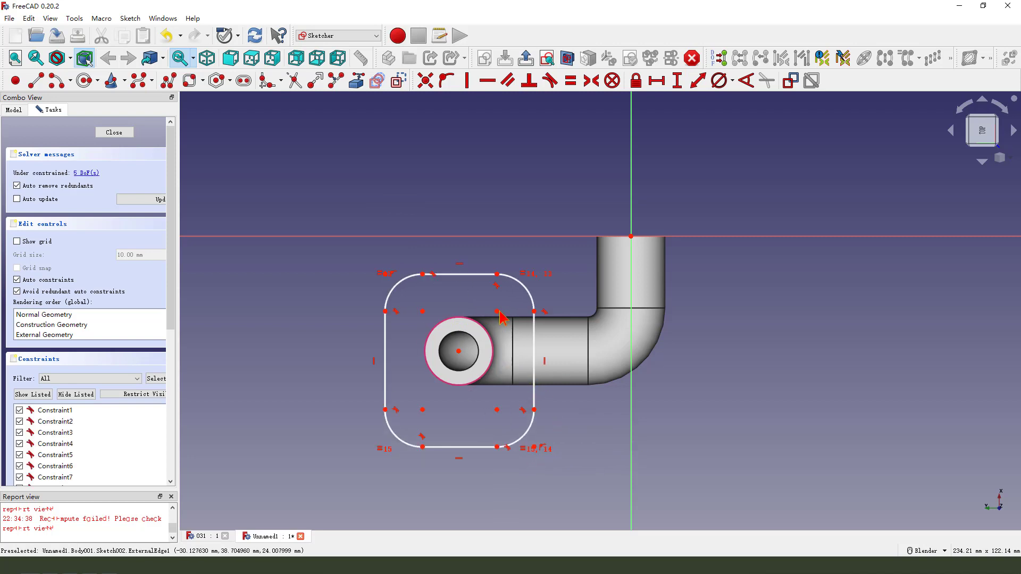
left_click(422, 410)
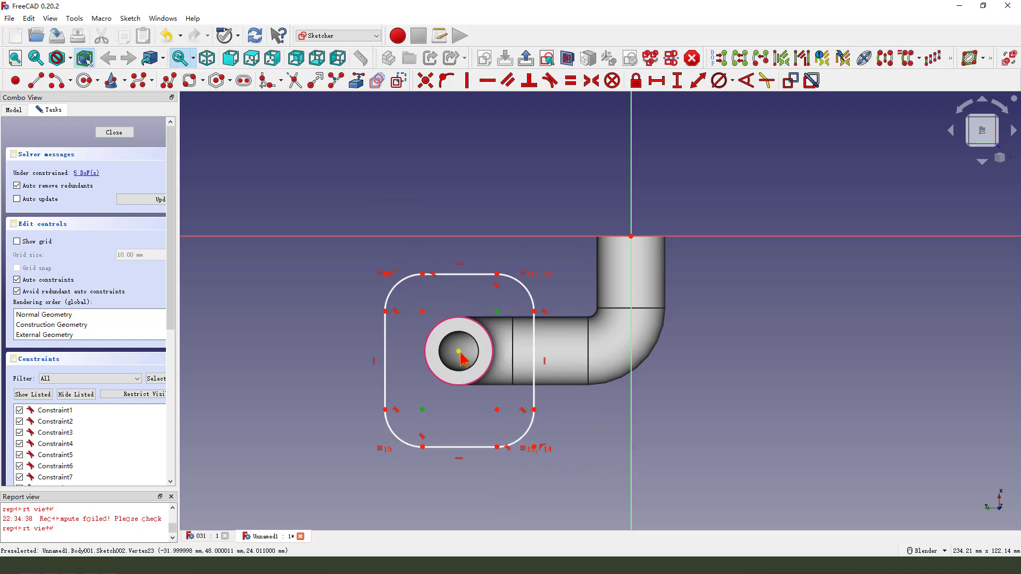
left_click(591, 80)
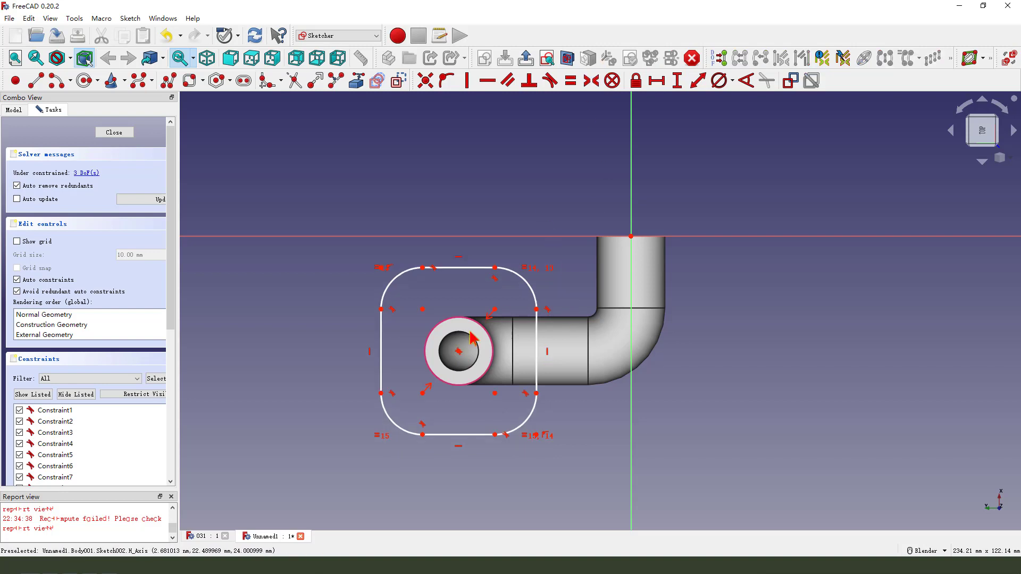
left_click(482, 268)
left_click(537, 327)
left_click(571, 81)
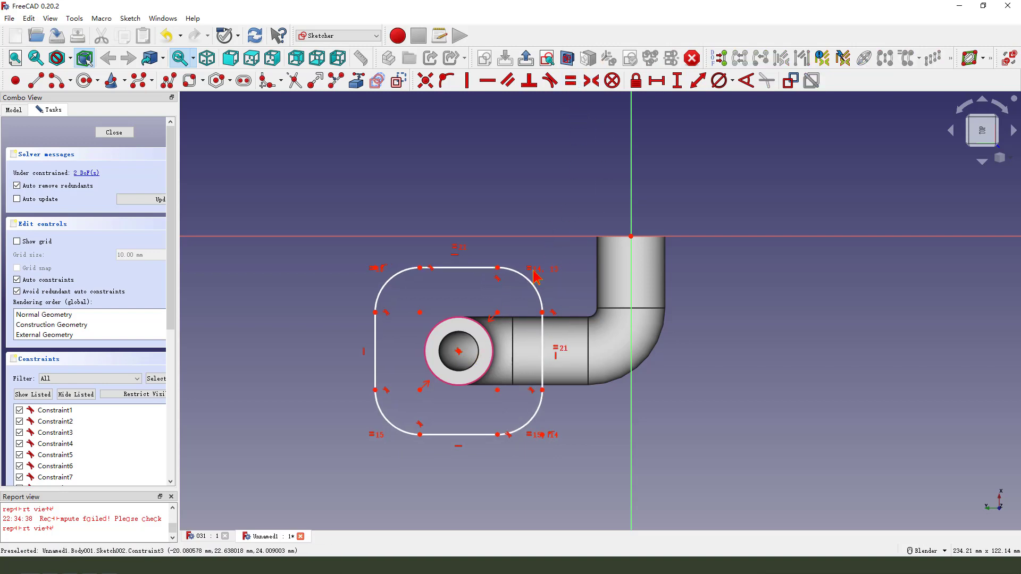
- Constrain the corner radius to 5 mm and the flange height to 32 mm
left_click(527, 283)
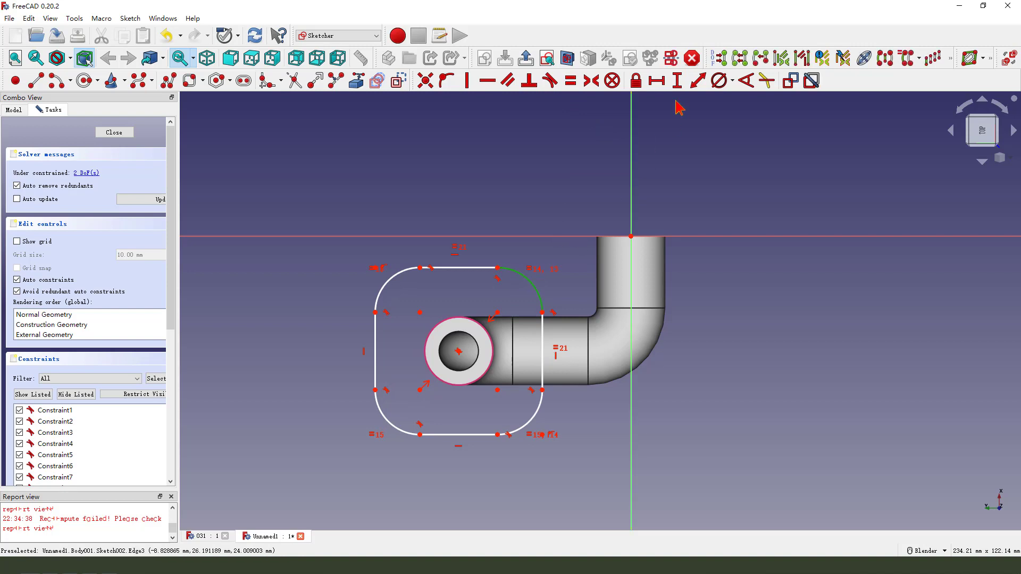
left_click(733, 81)
left_click(733, 99)
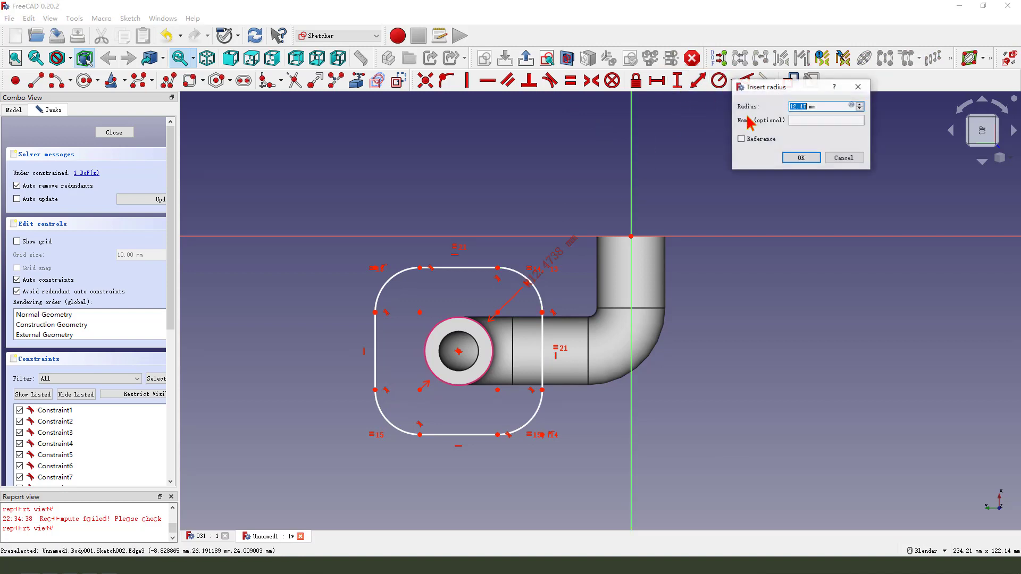
type("5")
key("Return")
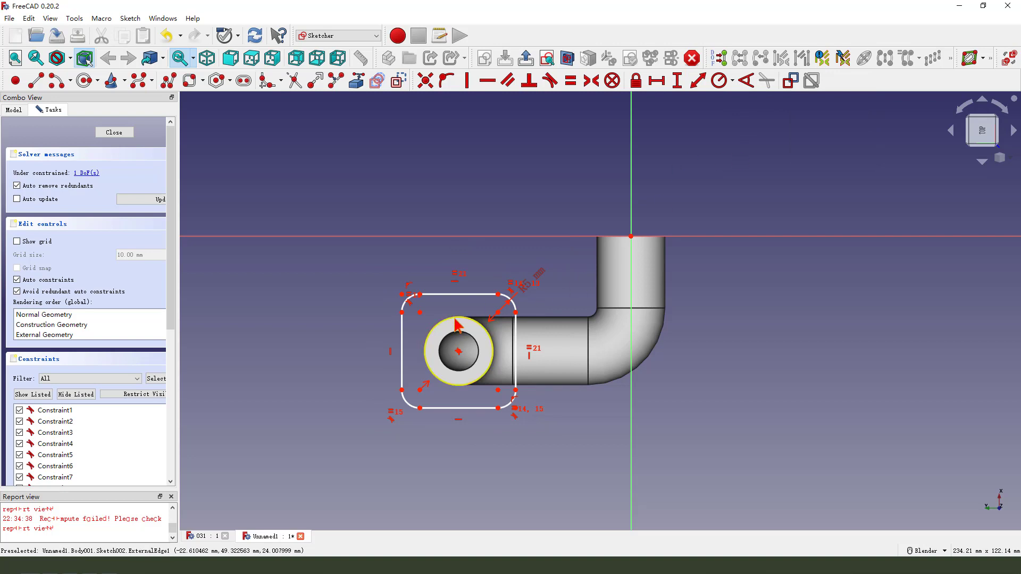
left_click(498, 294)
left_click(497, 408)
left_click(677, 82)
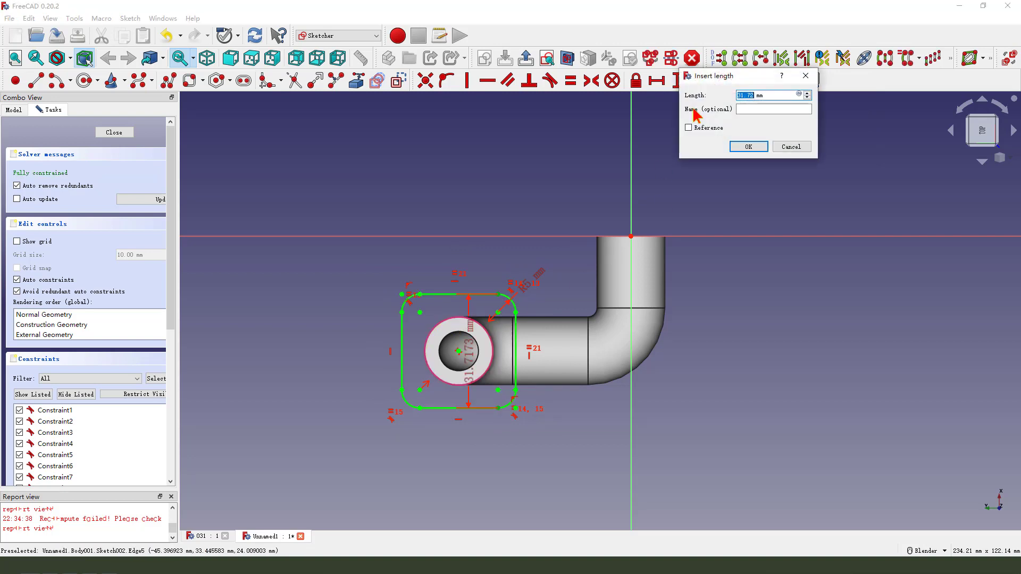
type("32")
key("Return")
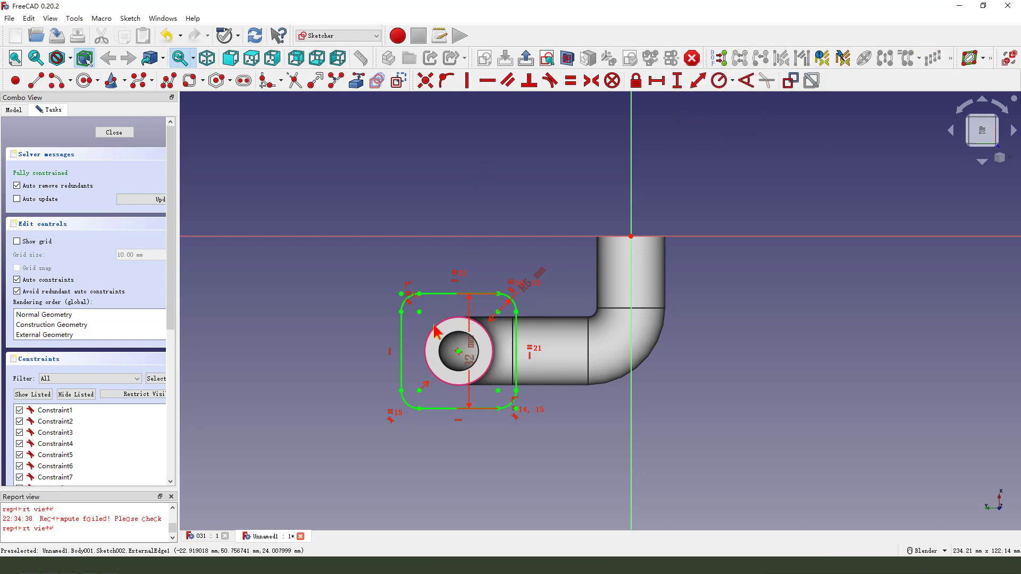
- Draw four bolt-hole circles centred on the four rounded-corner arc centres of the flange outline
scroll(454, 346, "up", 3)
left_click(85, 81)
scroll(401, 308, "up", 2)
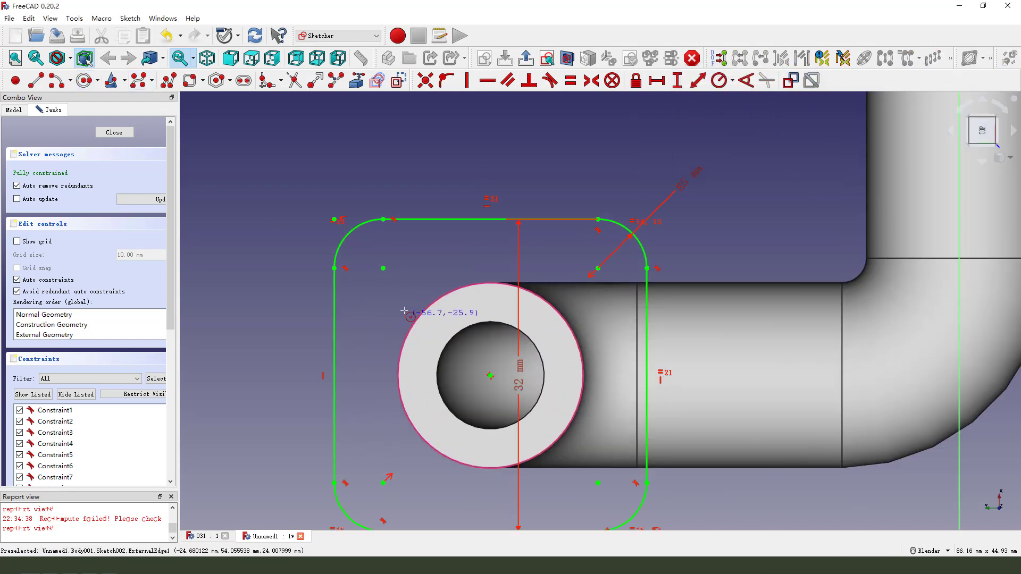
left_click(383, 268)
left_click(400, 284)
left_click(598, 269)
left_click(610, 281)
scroll(532, 298, "down", 2)
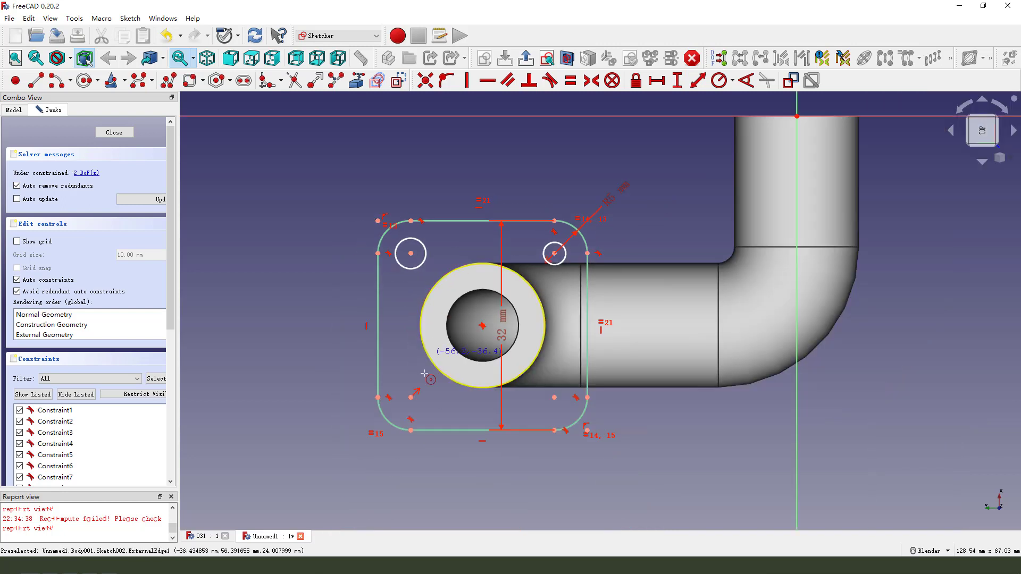
scroll(420, 367, "up", 1)
left_click(408, 400)
left_click(423, 412)
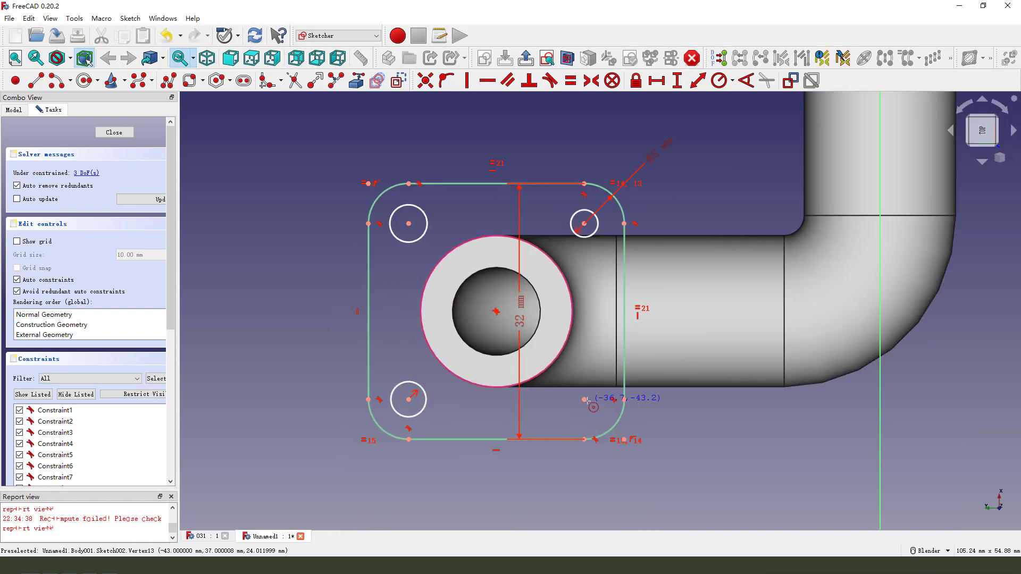
left_click(585, 399)
left_click(594, 387)
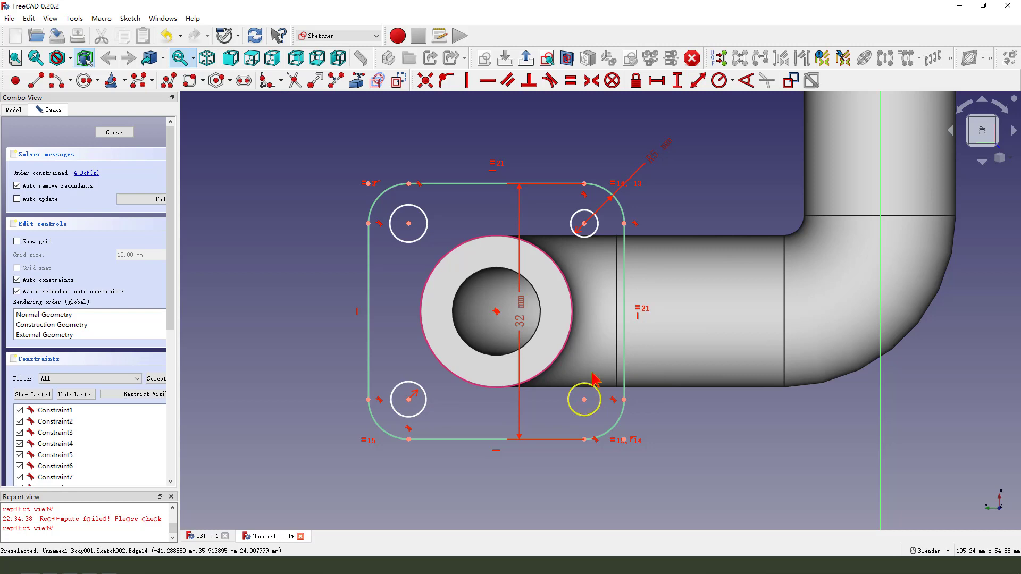
right_click(596, 346)
- Make all four hole circles equal and give them a 3 mm radius
left_click(427, 219)
left_click(426, 396)
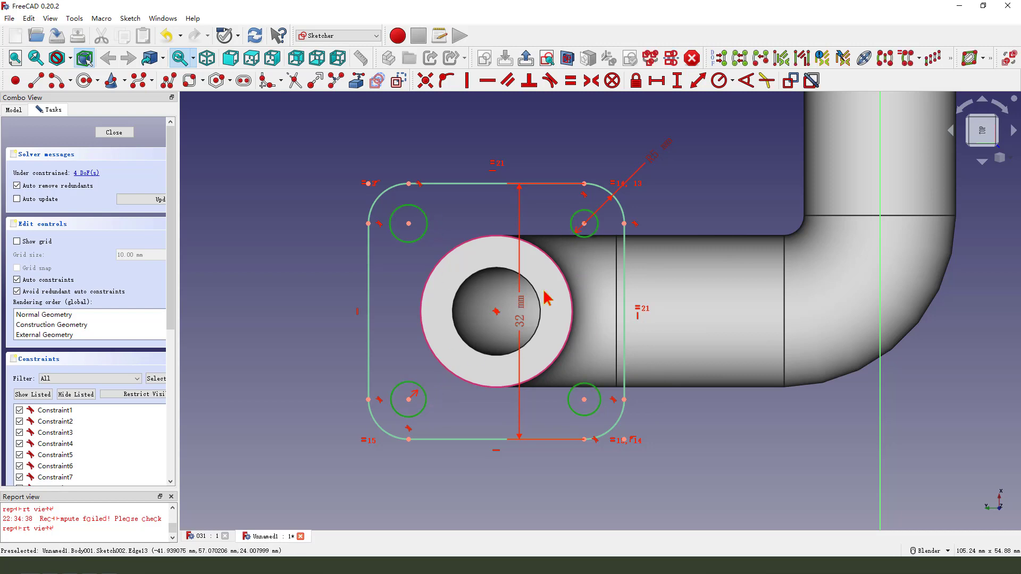
left_click(571, 81)
left_click(426, 220)
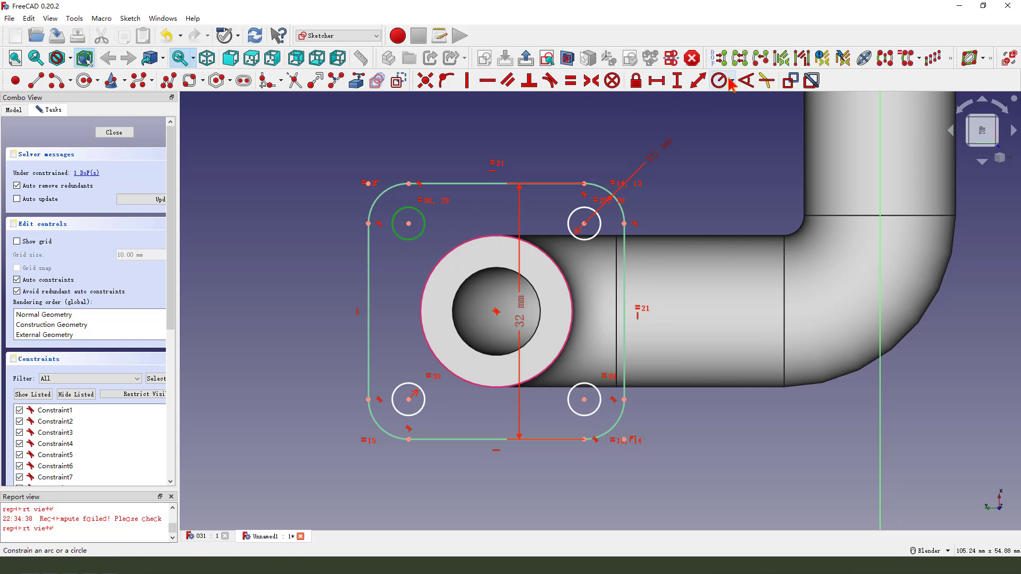
left_click(719, 82)
type("3")
key("Return")
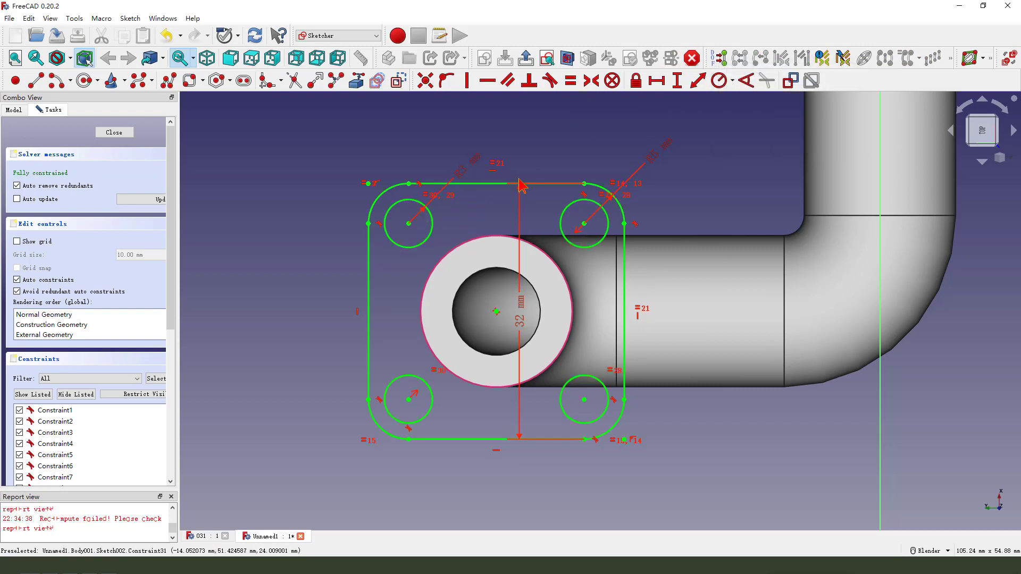
scroll(468, 160, "down", 2)
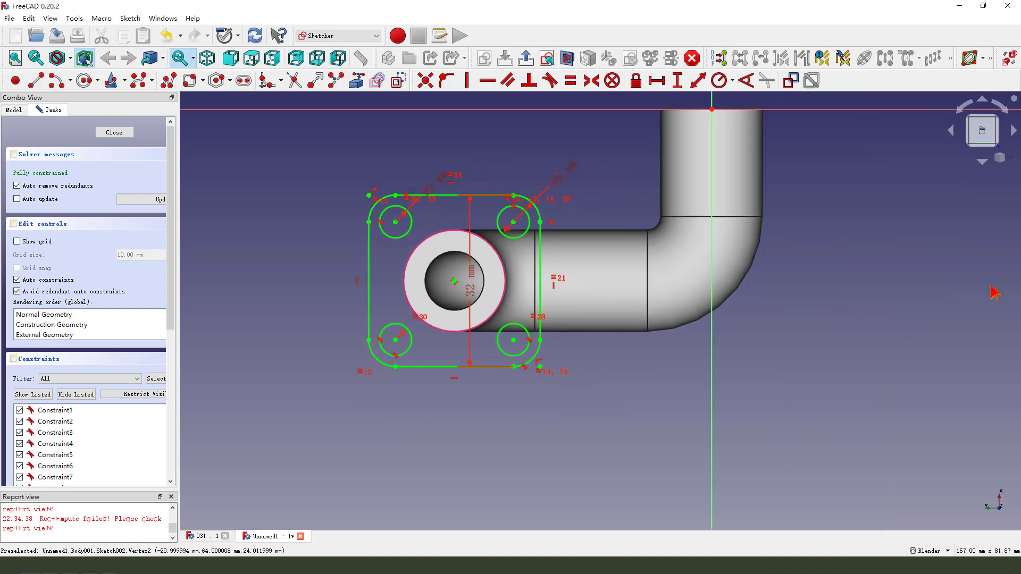
- Close the flange sketch and pad it 5 mm, reversed back onto the pipe's top end
left_click(125, 134)
middle_click_drag(526, 308, 562, 298)
scroll(452, 213, "up", 3)
left_click(252, 81)
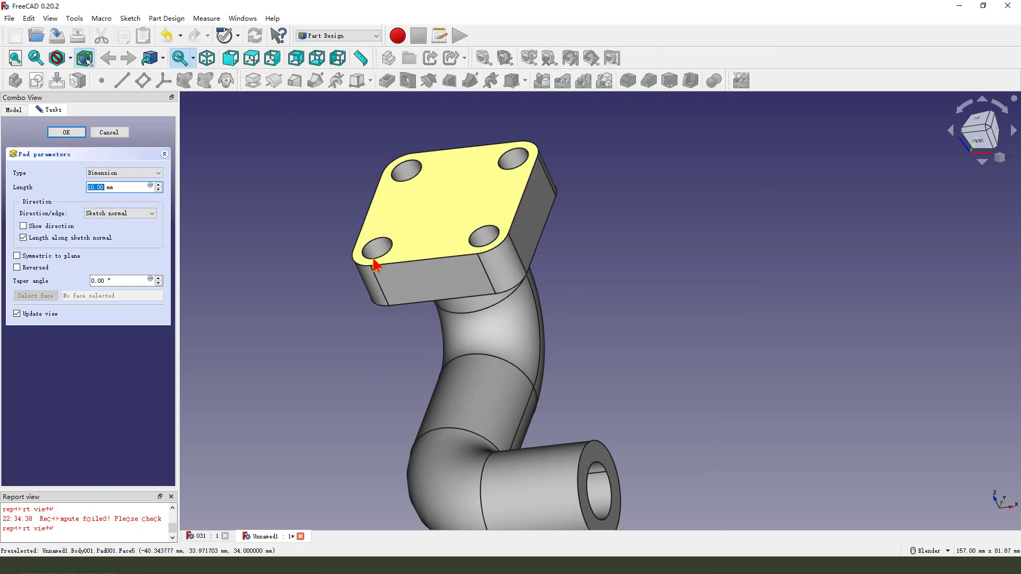
middle_click_drag(376, 263, 388, 263)
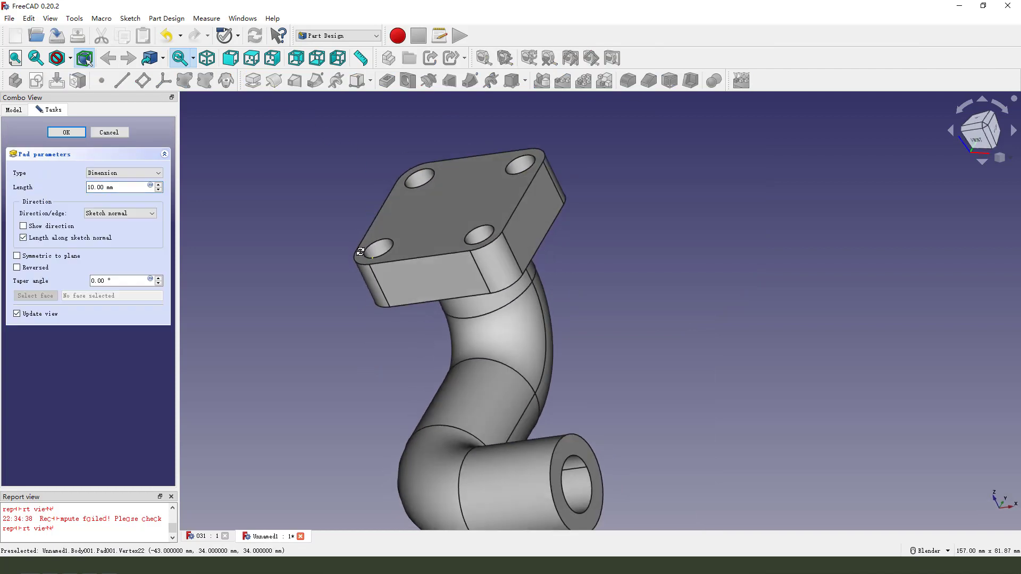
left_click(16, 268)
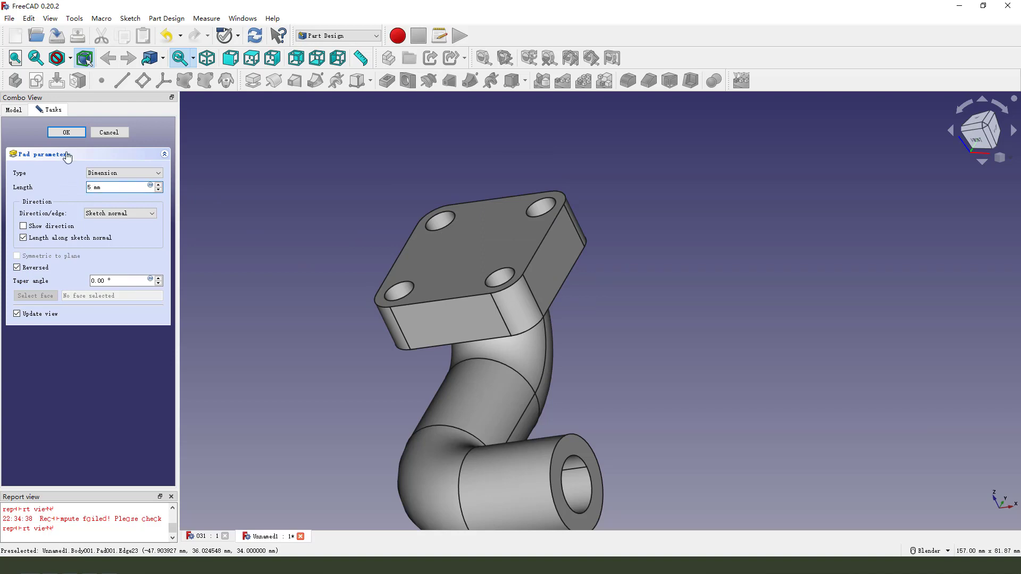
left_click(66, 133)
scroll(446, 214, "down", 2)
scroll(562, 383, "up", 3)
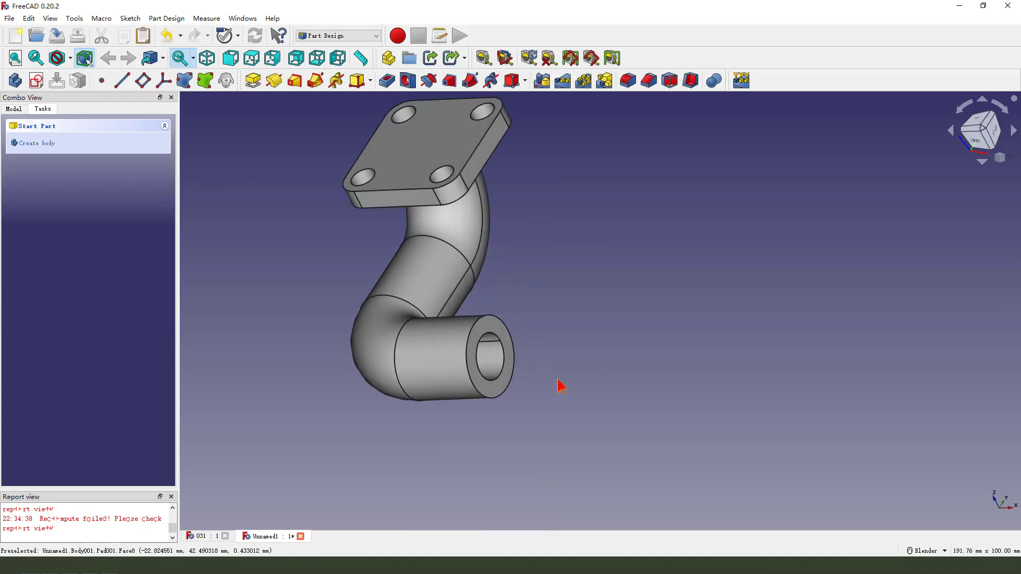
scroll(550, 408, "down", 1)
scroll(549, 345, "up", 1)
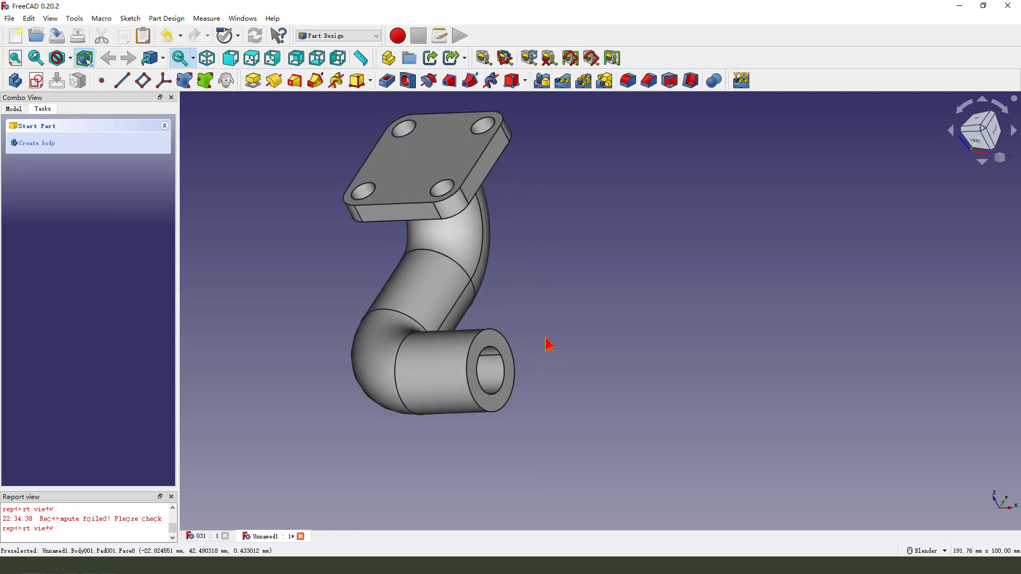
- Start a sketch on the pipe's lower end face, reference its outer edge, and draw a rounded rectangle
left_click(502, 346)
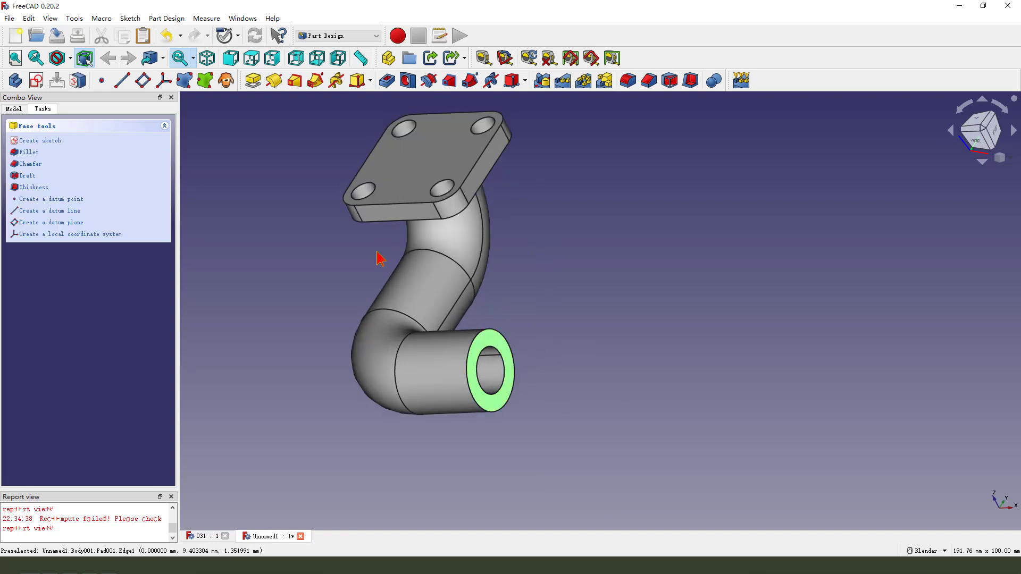
left_click(35, 81)
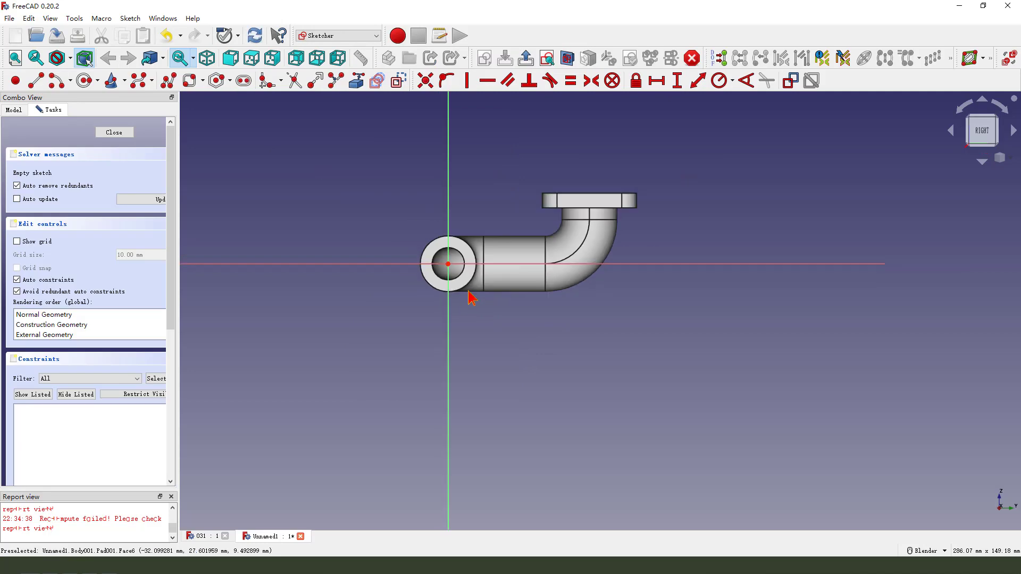
left_click(356, 80)
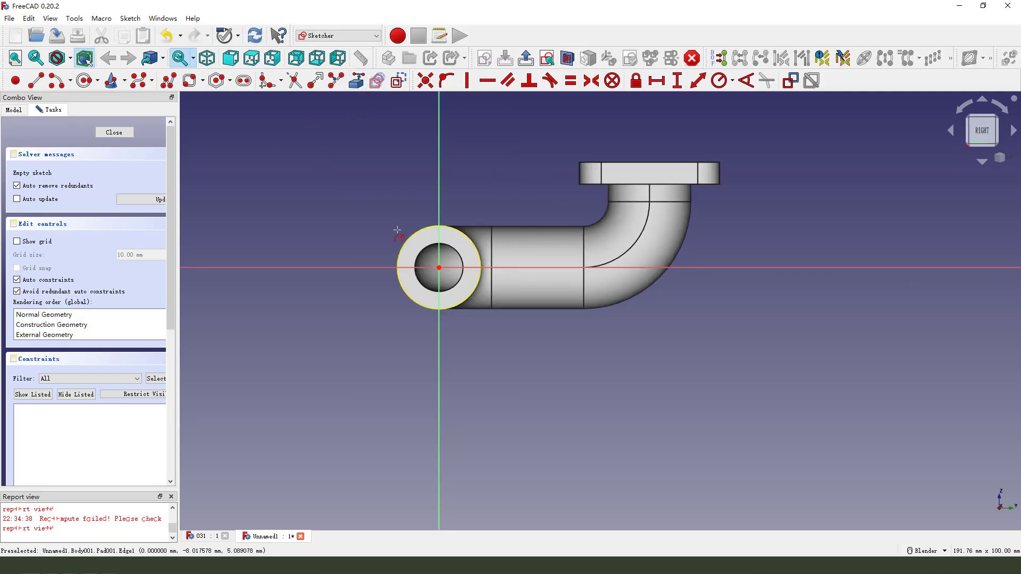
left_click(189, 80)
left_click(350, 181)
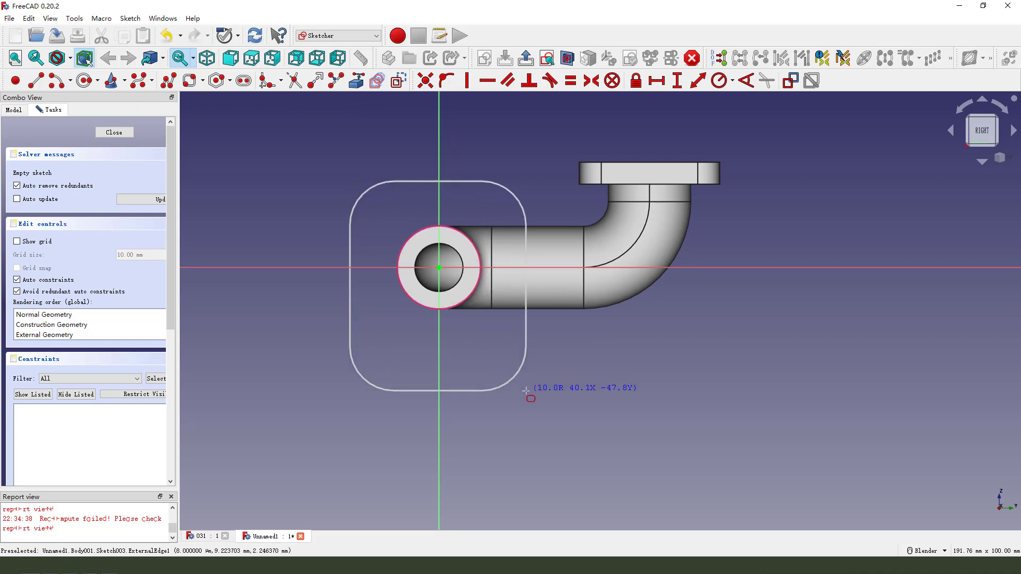
left_click(526, 390)
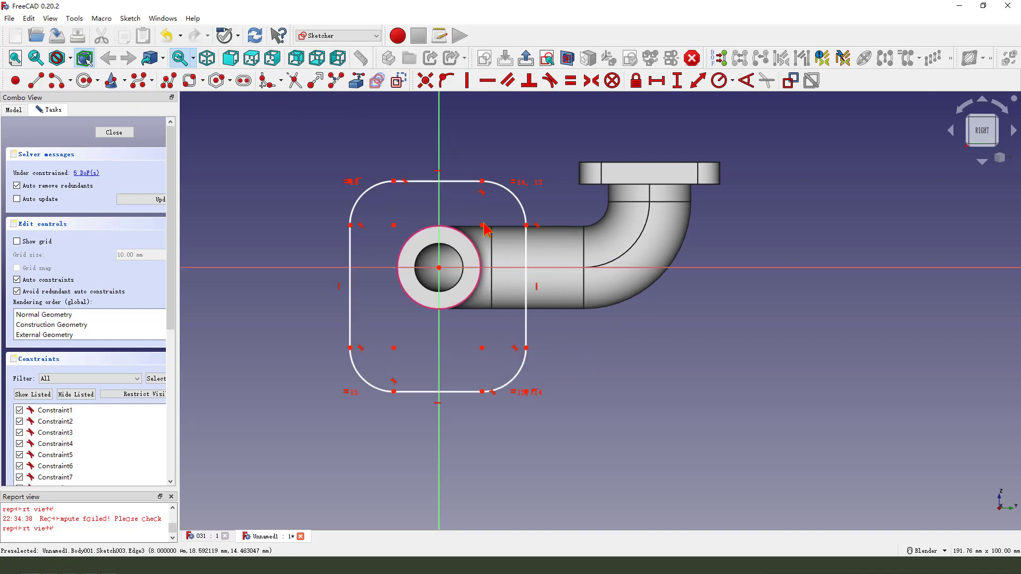
- Centre the rectangle symmetrically on the sketch origin and make its top and right edges equal
left_click(482, 226)
left_click(394, 348)
left_click(439, 268)
left_click(591, 81)
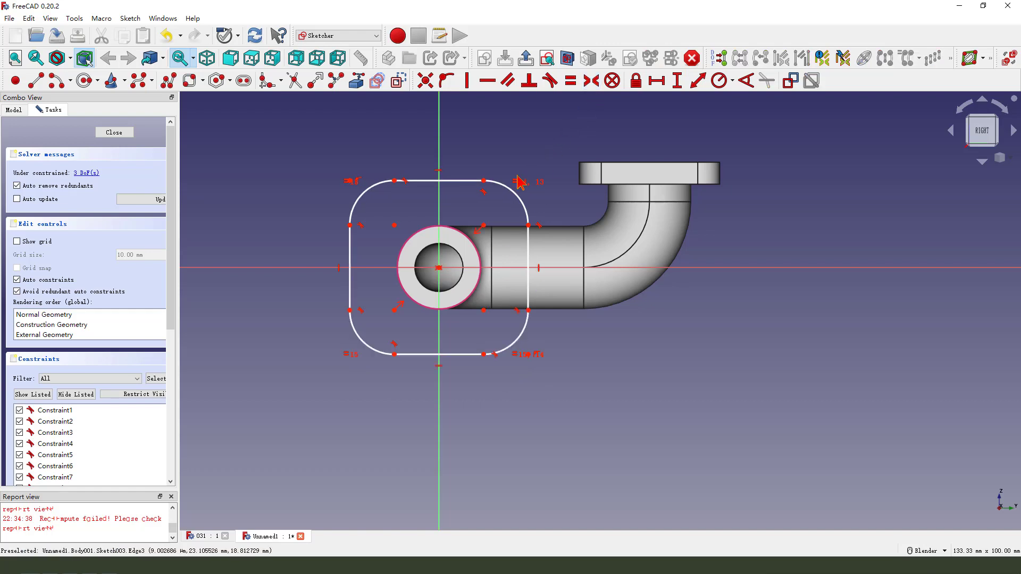
left_click(452, 181)
left_click(528, 257)
left_click(587, 83)
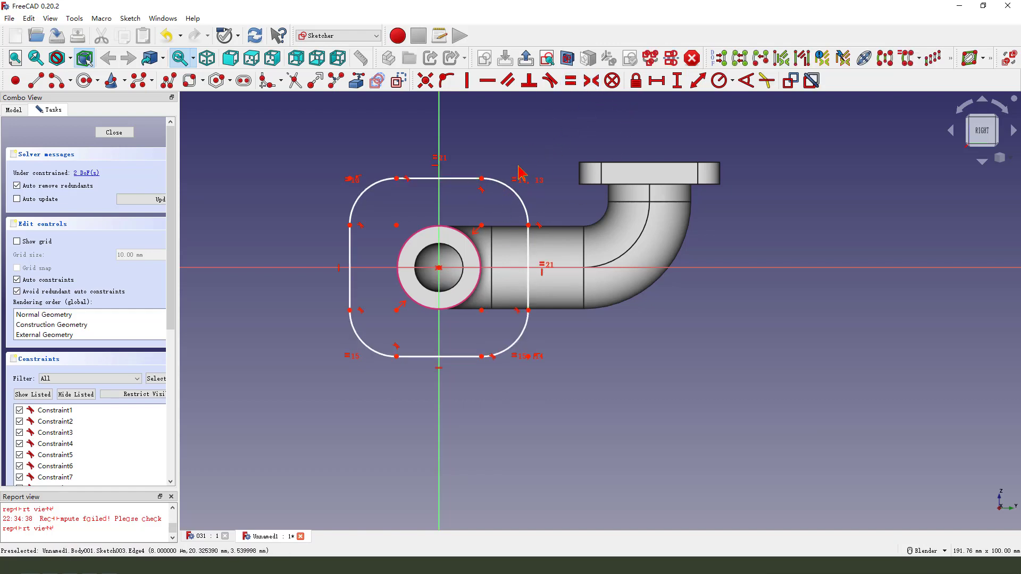
- Give the rounded corners a 5 mm radius and the rectangle a 32 mm height
left_click(515, 199)
left_click(719, 81)
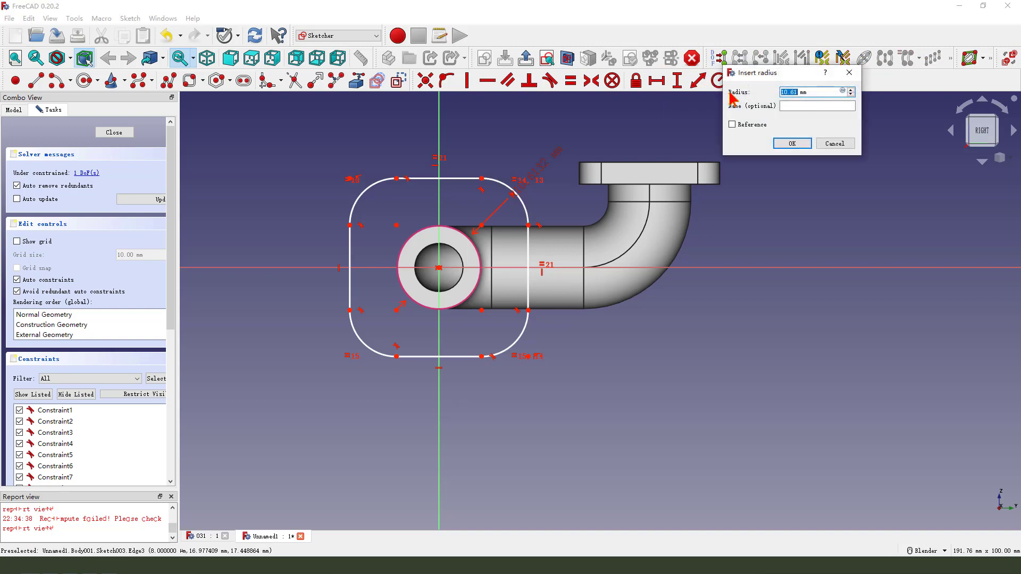
key("Return")
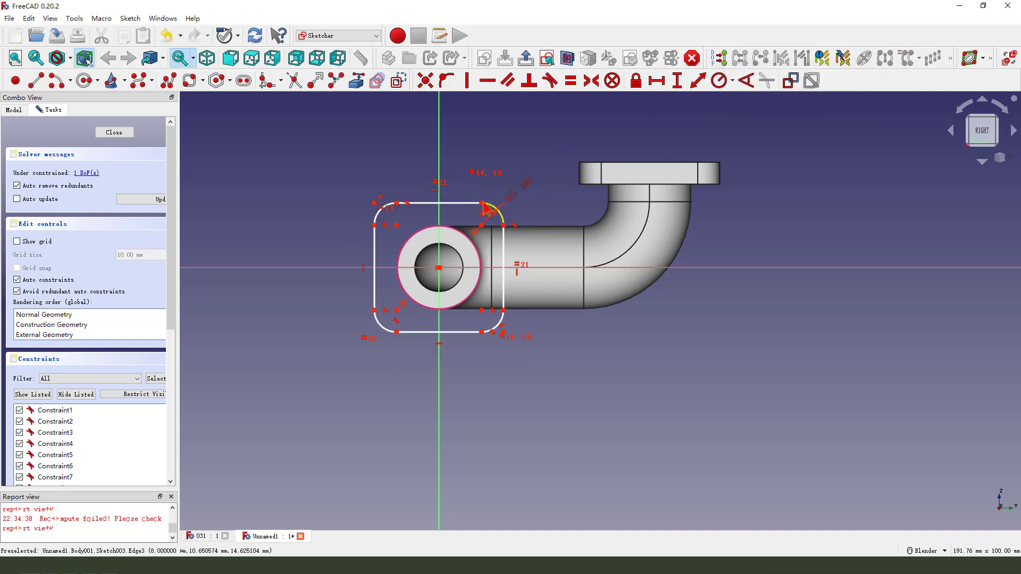
left_click(481, 332)
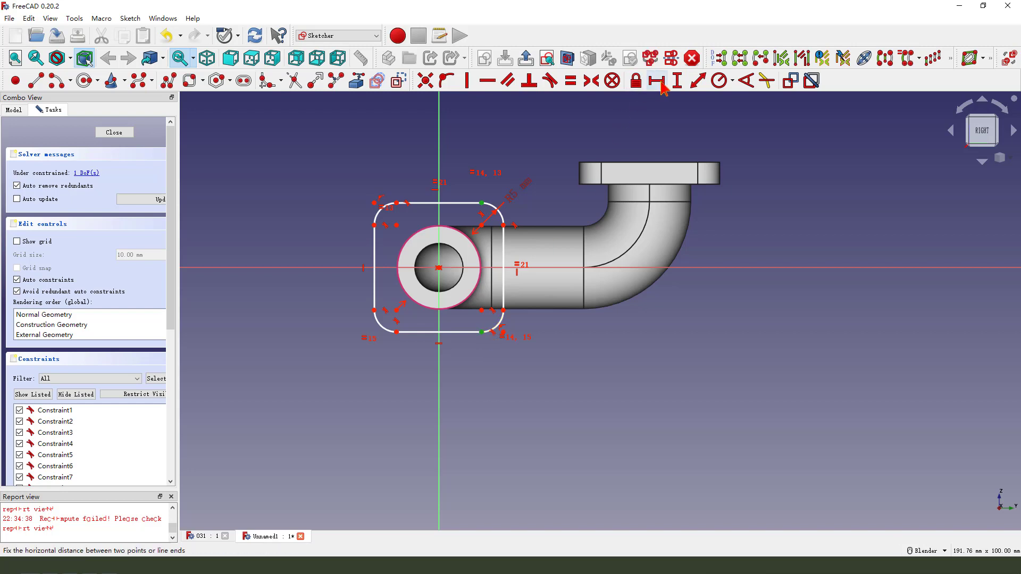
left_click(678, 82)
key("Return")
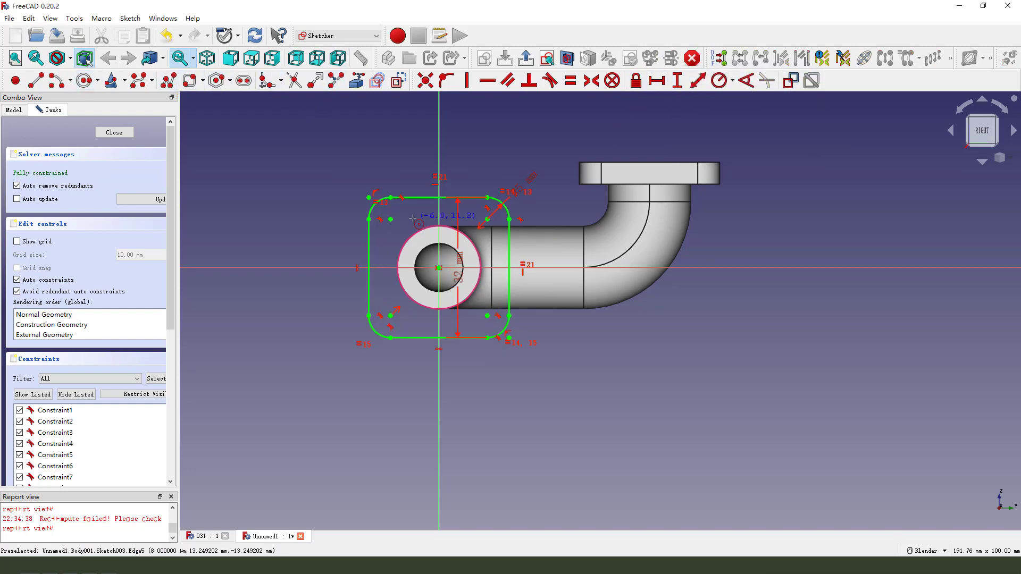
- Draw the first bolt-hole circle on the upper-left corner centre
left_click(84, 81)
scroll(413, 219, "up", 3)
left_click(380, 220)
left_click(391, 227)
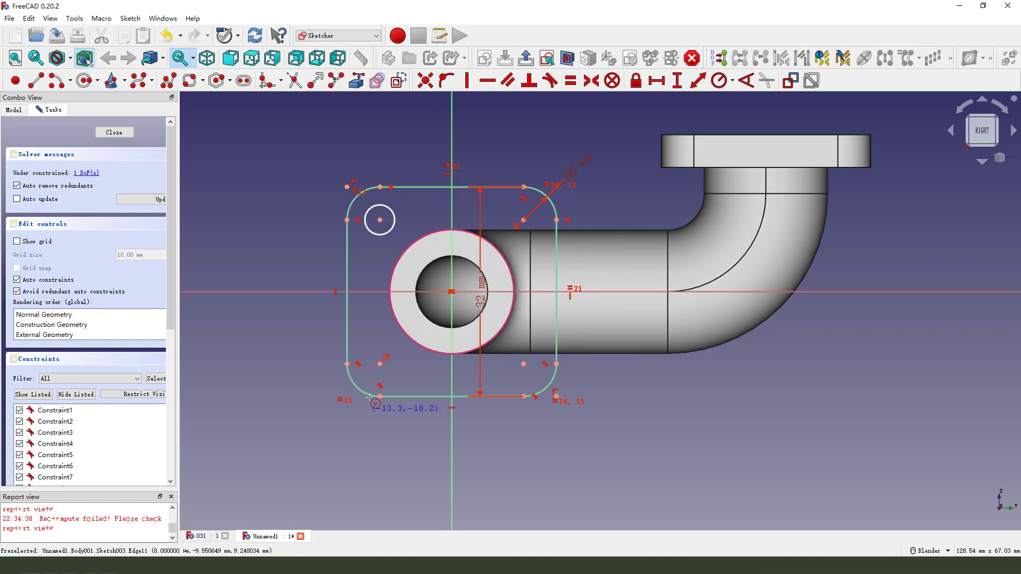
- Draw bolt-hole circles on the lower-left and lower-right corner centres
left_click(380, 364)
left_click(390, 371)
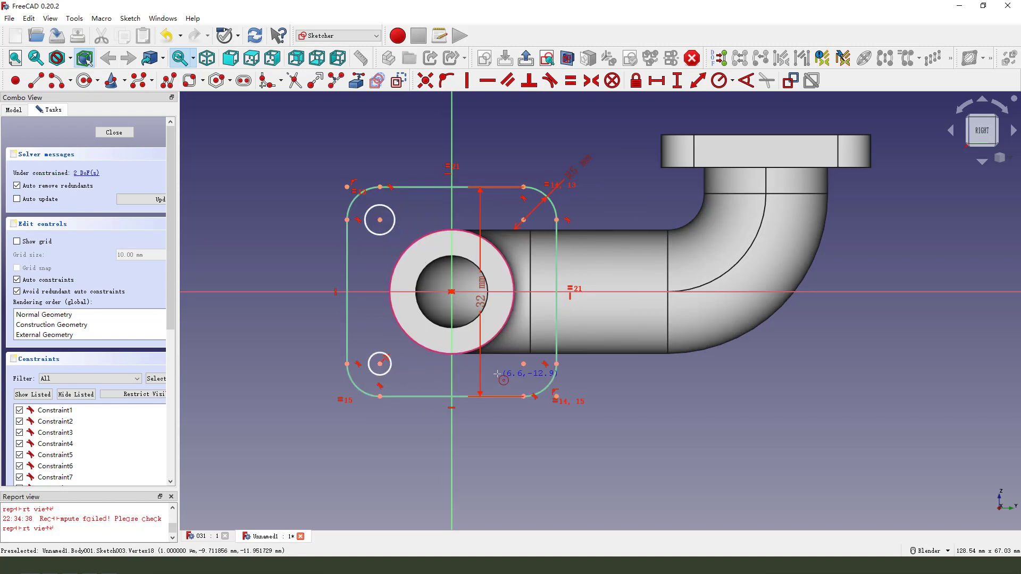
left_click(524, 364)
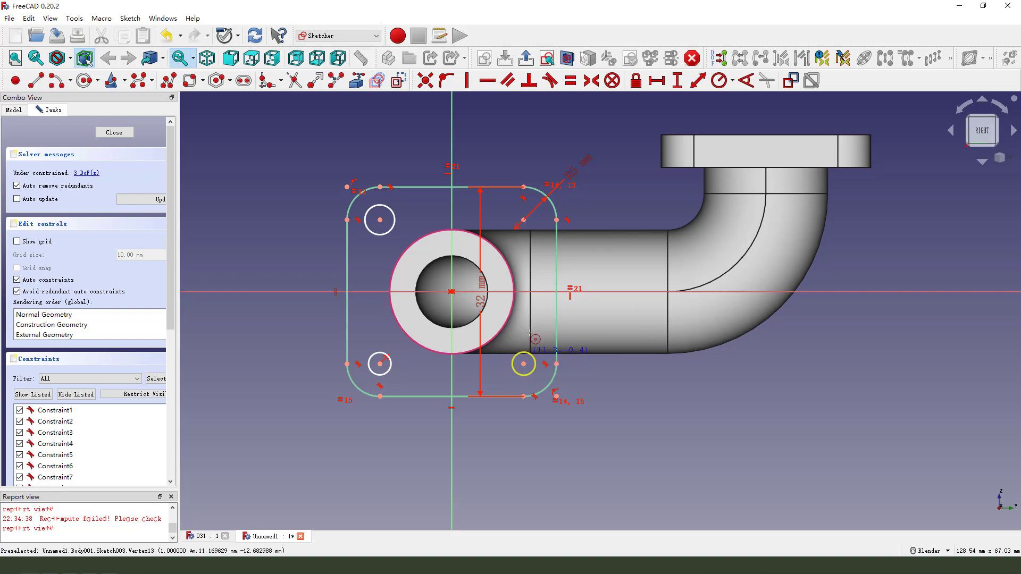
- Make all four hole circles equal and constrain their radius to 3 mm
left_click(523, 215)
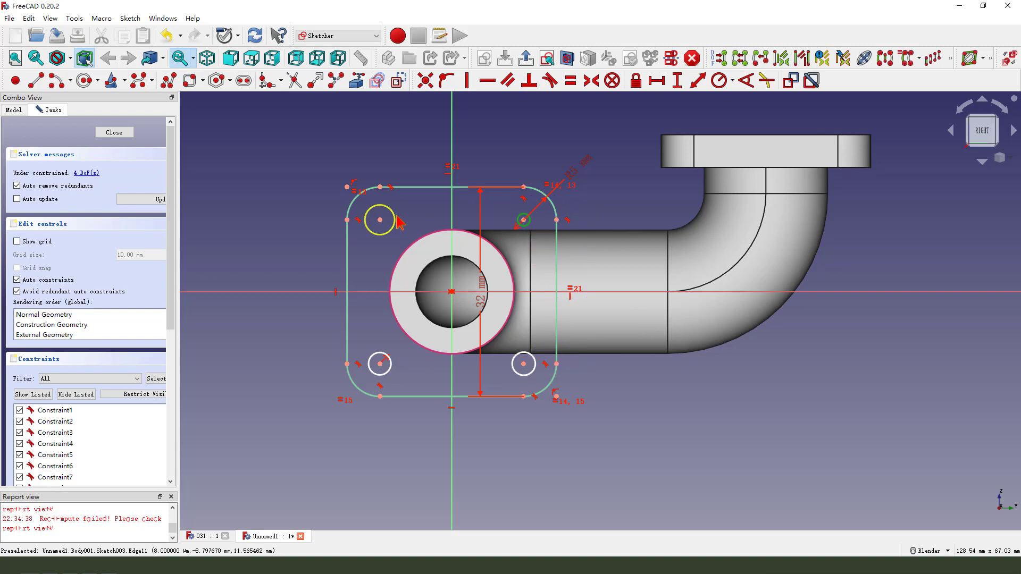
left_click(391, 209)
left_click(380, 353)
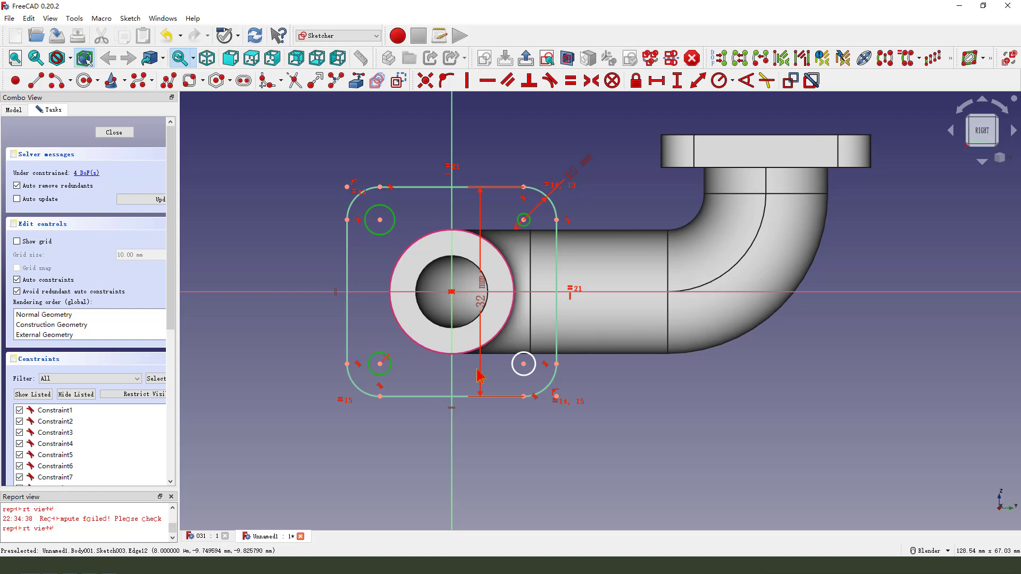
left_click(515, 371)
key("e")
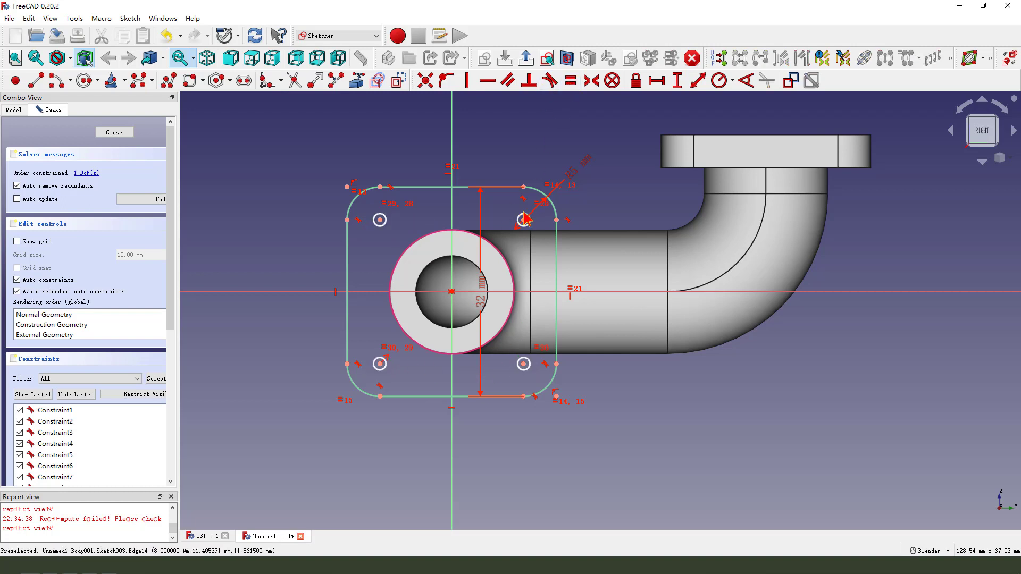
left_click(542, 202)
left_click(718, 80)
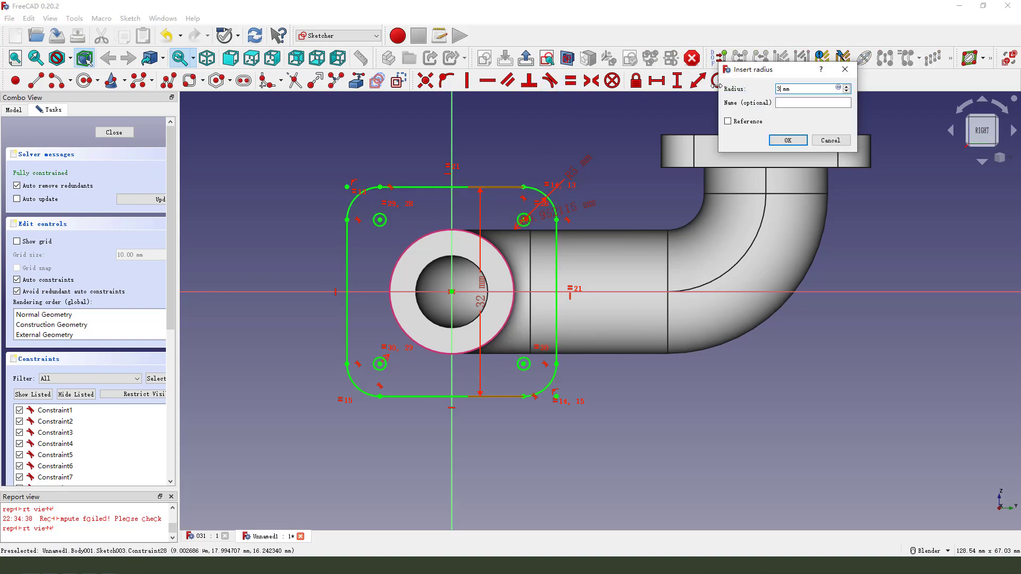
type("3")
key("Return")
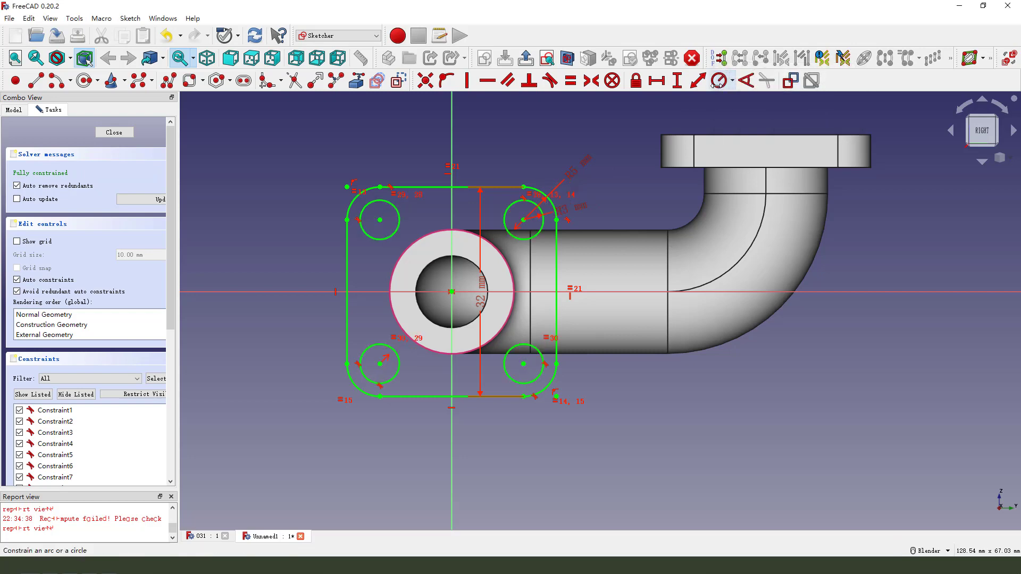
- Close the lower flange sketch and pad it 5 mm with Reversed ticked over the pipe end
left_click(529, 59)
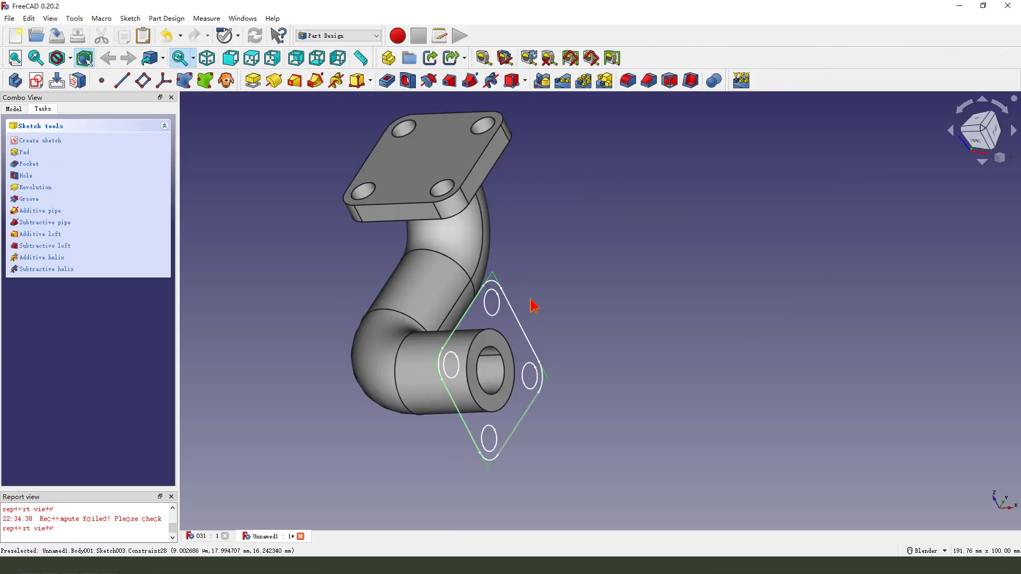
left_click(254, 84)
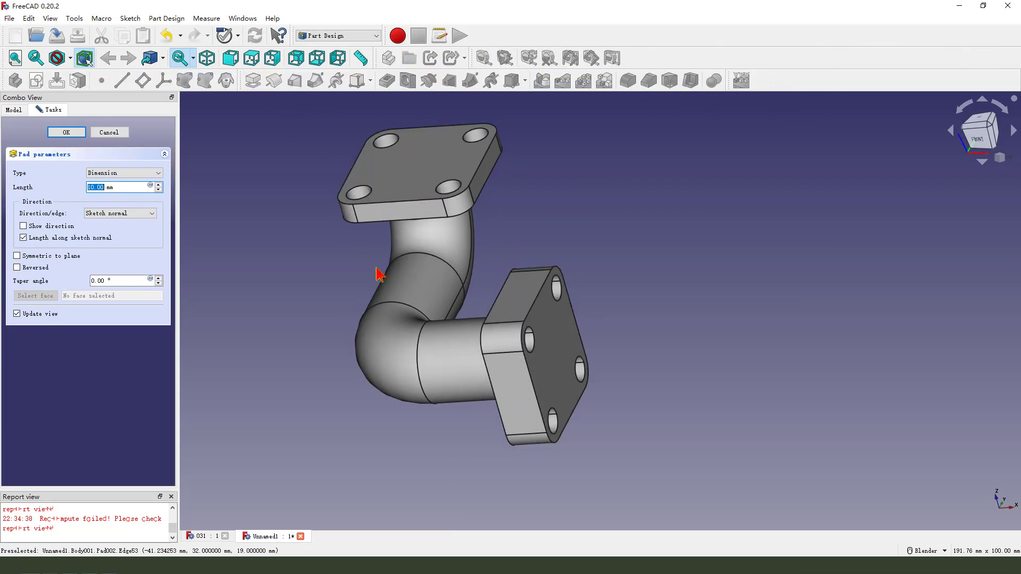
left_click(33, 269)
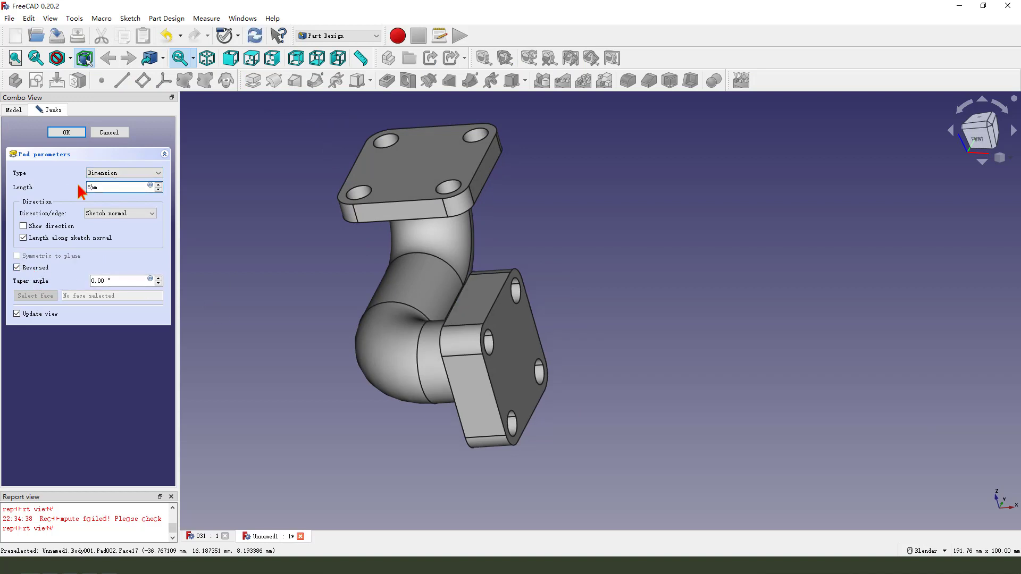
type("5mm")
left_click(67, 133)
middle_click_drag(471, 388, 320, 239)
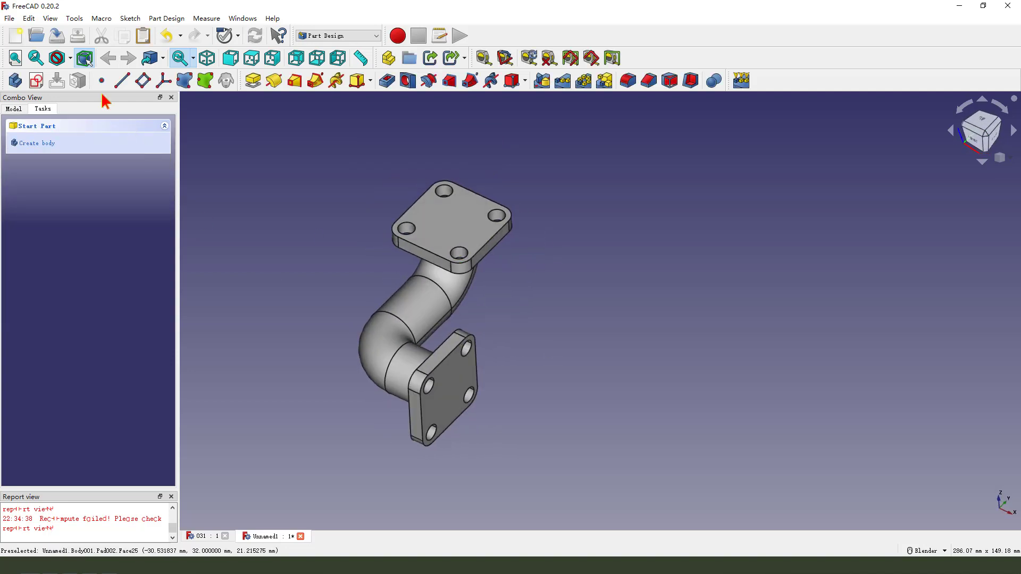
- Switch the display to wireframe and select the top flange's centre circle
left_click(71, 58)
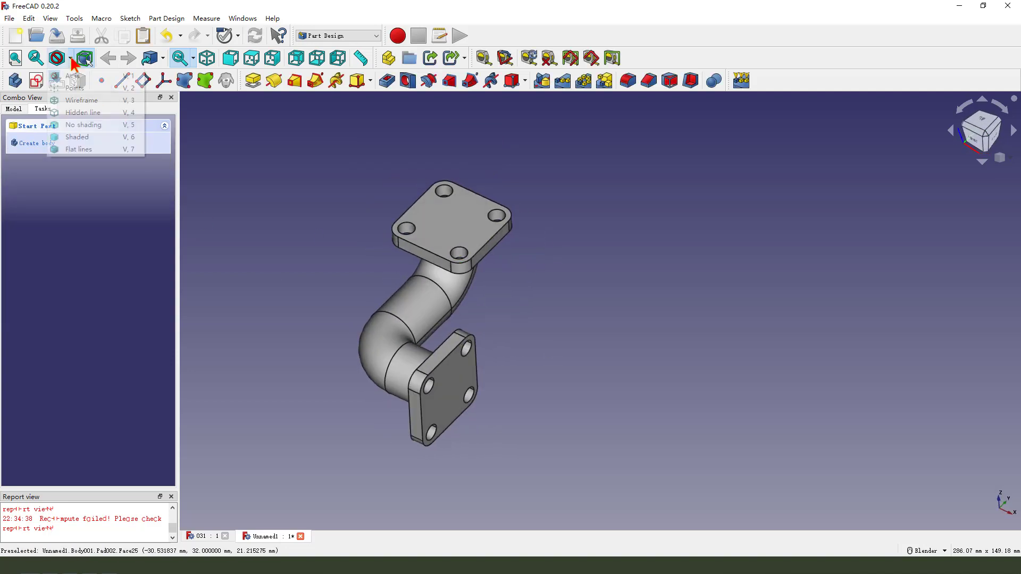
left_click(80, 101)
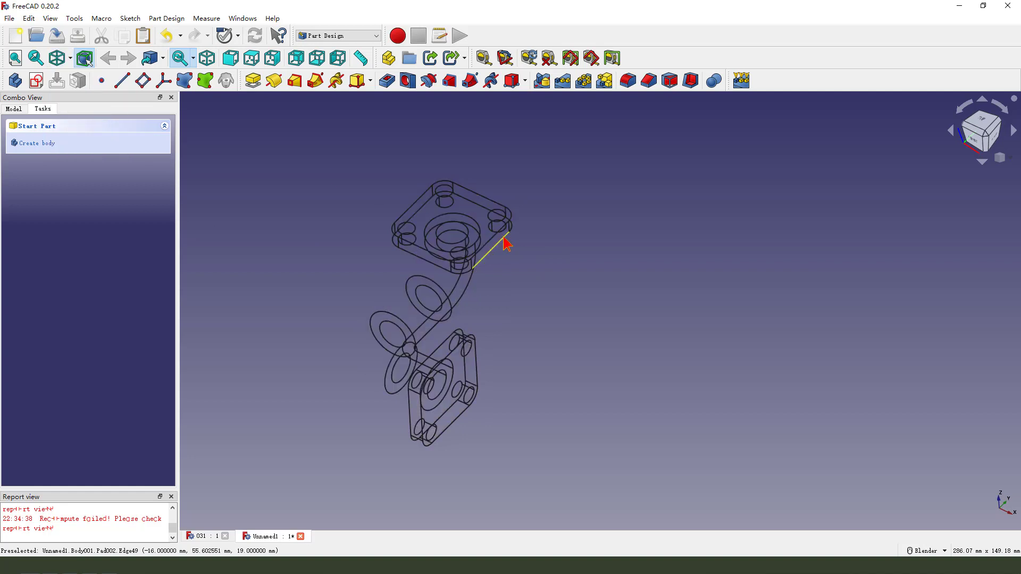
middle_click_drag(502, 235, 525, 280)
left_click(514, 212)
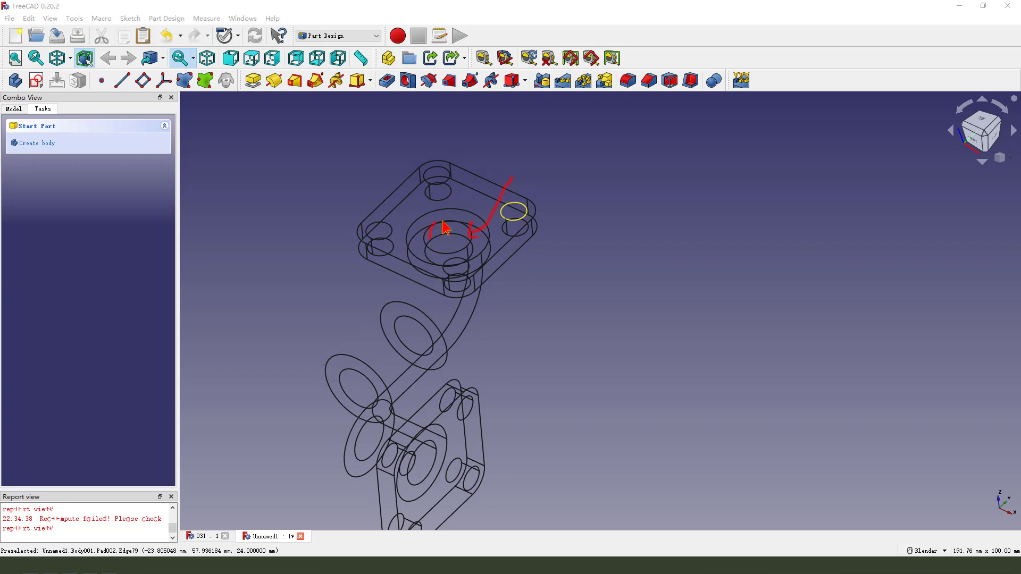
left_click(472, 232)
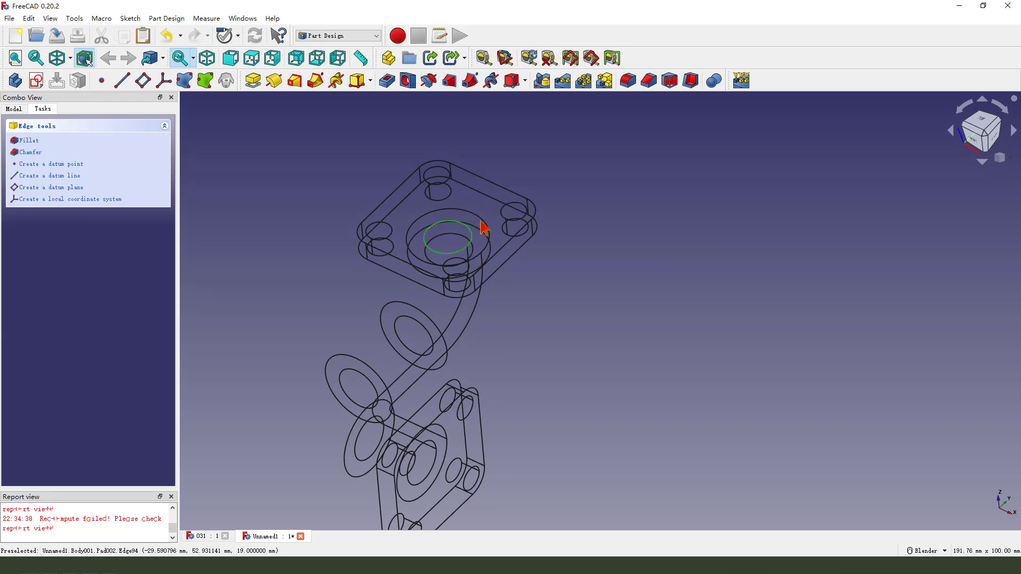
scroll(484, 213, "down", 2)
- Pocket the centre circle as a reversed Through all cut
left_click(389, 82)
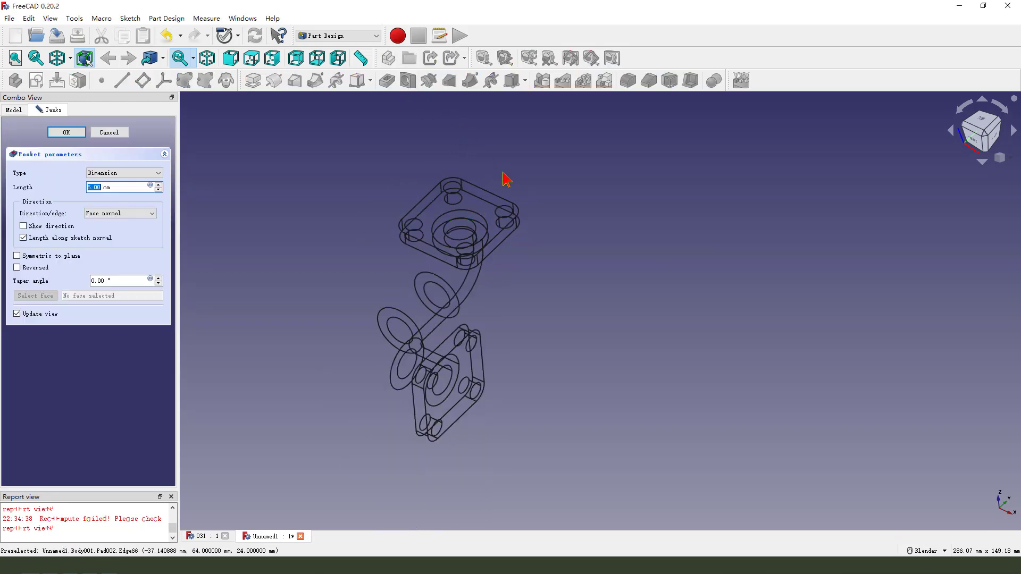
left_click(127, 174)
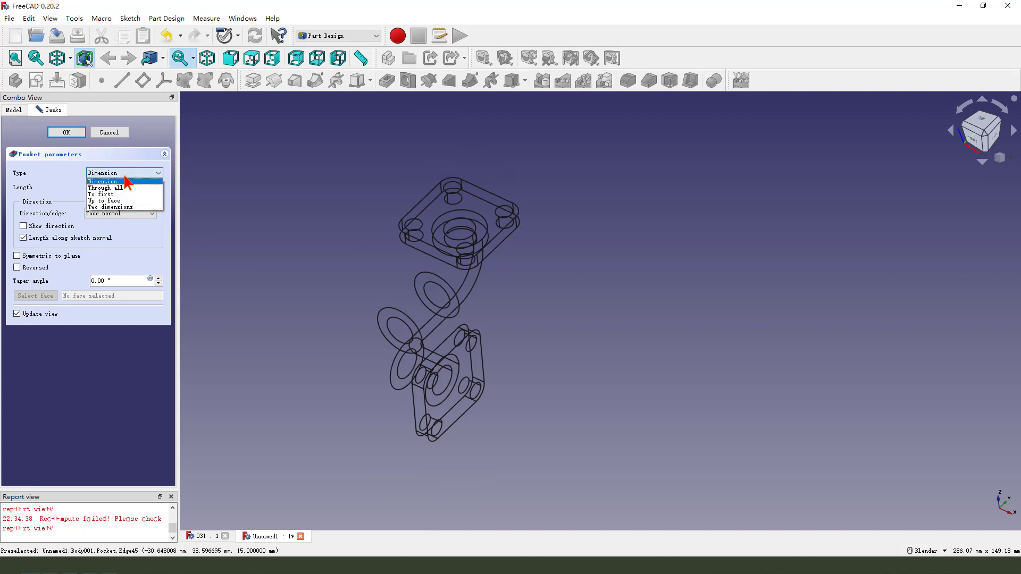
left_click(122, 188)
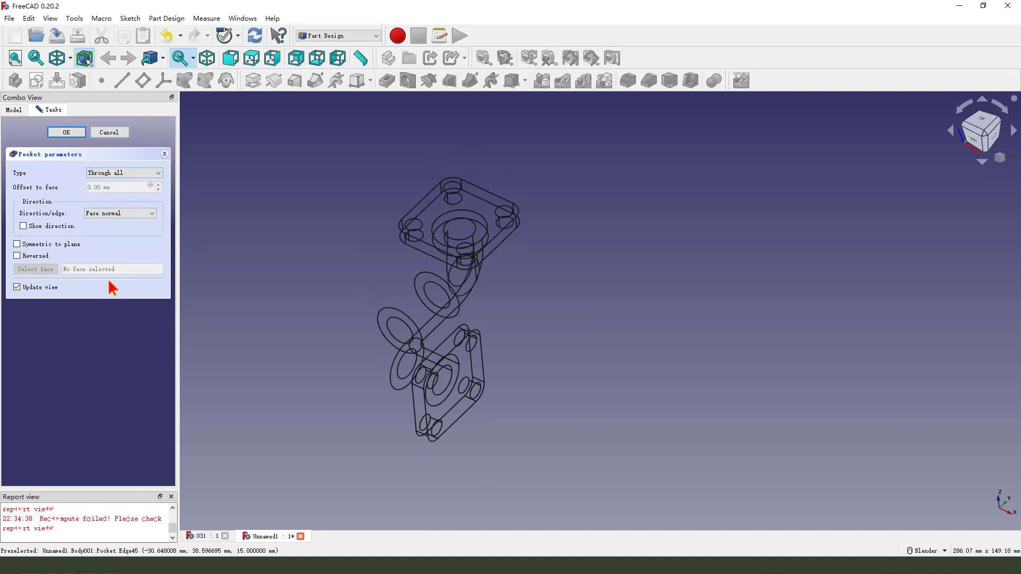
left_click(16, 256)
left_click(17, 256)
left_click(99, 133)
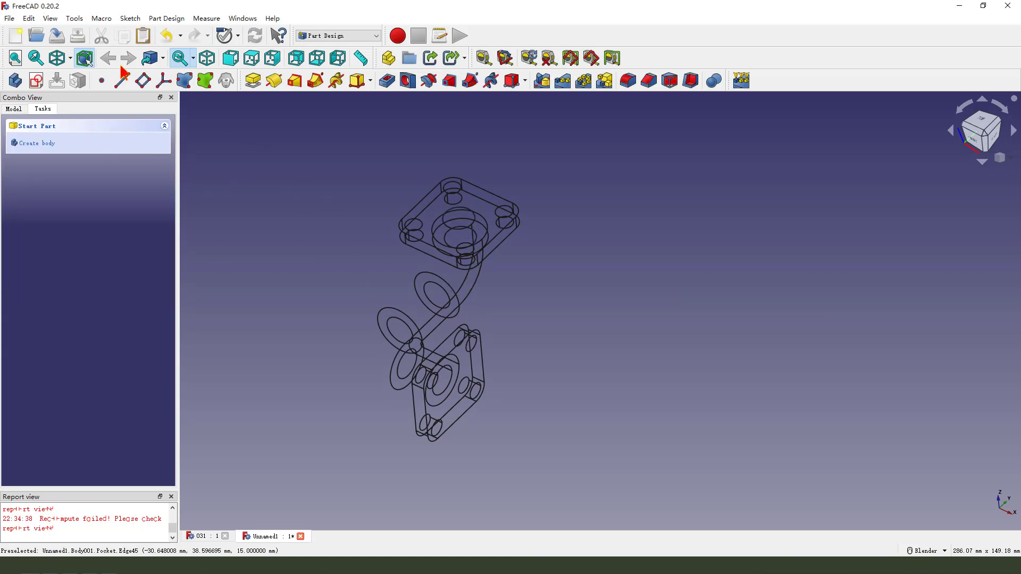
- Pocket the lower flange's centre circle with type Through all
left_click(69, 58)
left_click(70, 77)
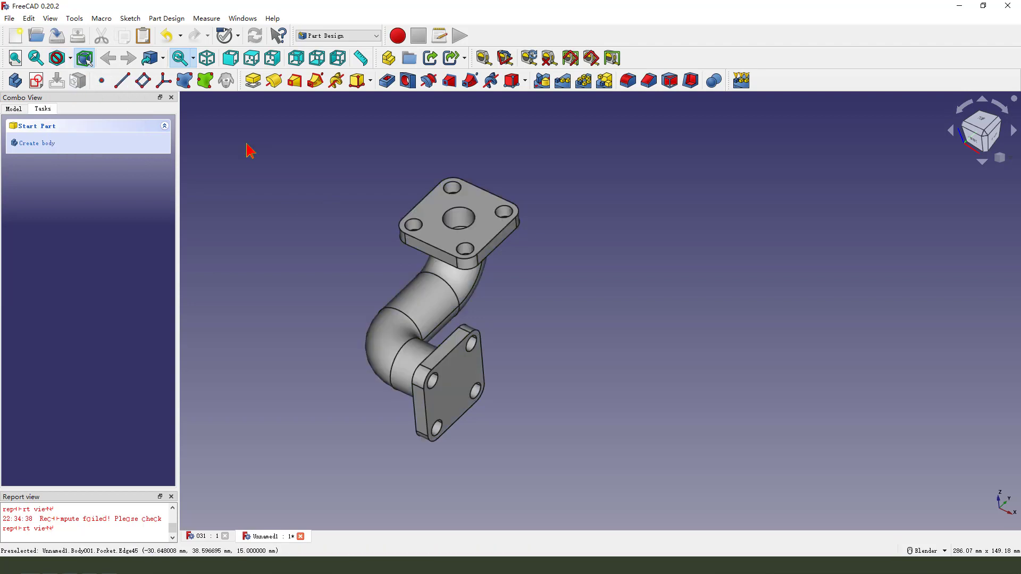
middle_click_drag(575, 341, 545, 271)
mouse_move(485, 201)
left_mouse_down()
mouse_move(467, 256)
mouse_move(440, 218)
left_mouse_up()
mouse_move(502, 292)
middle_mouse_down()
mouse_move(470, 273)
mouse_move(503, 358)
mouse_move(437, 357)
middle_mouse_up()
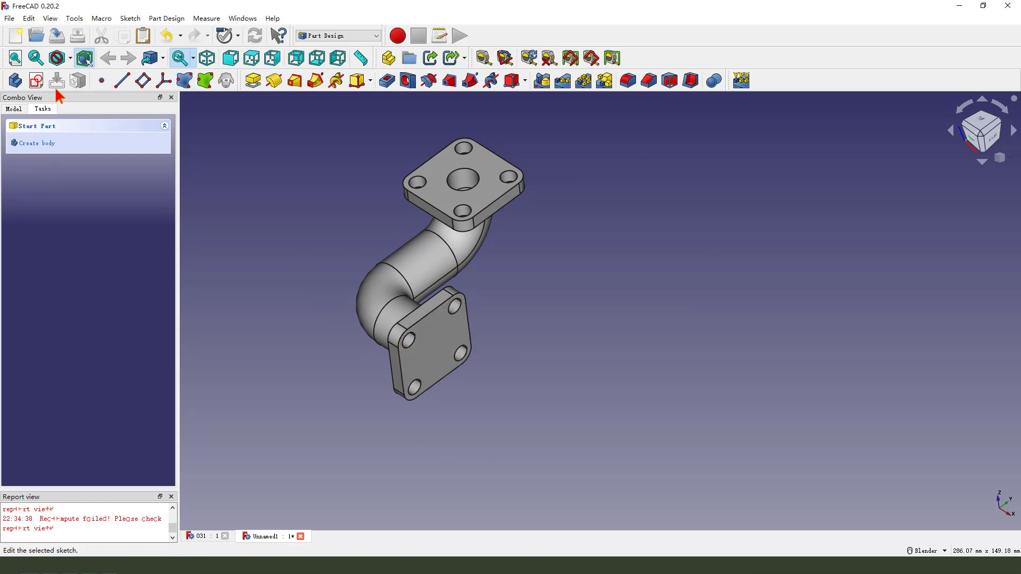
left_click(70, 58)
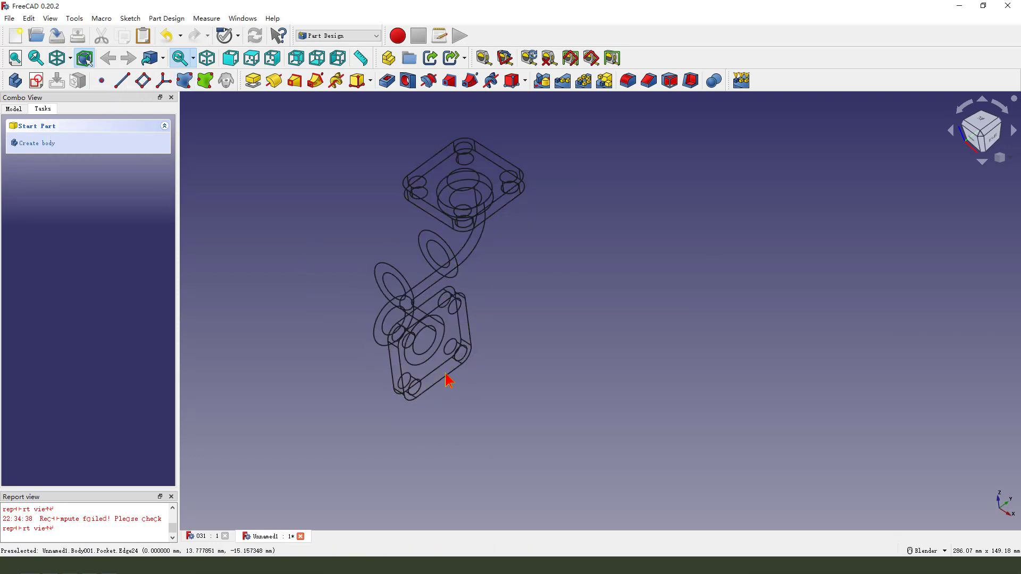
scroll(446, 378, "up", 2)
left_click(423, 343)
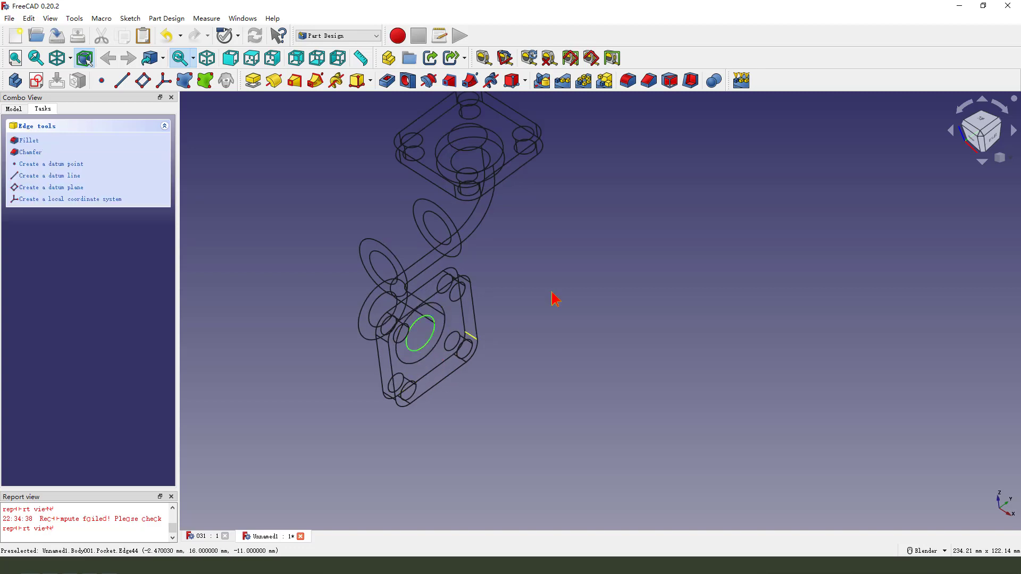
left_click(386, 81)
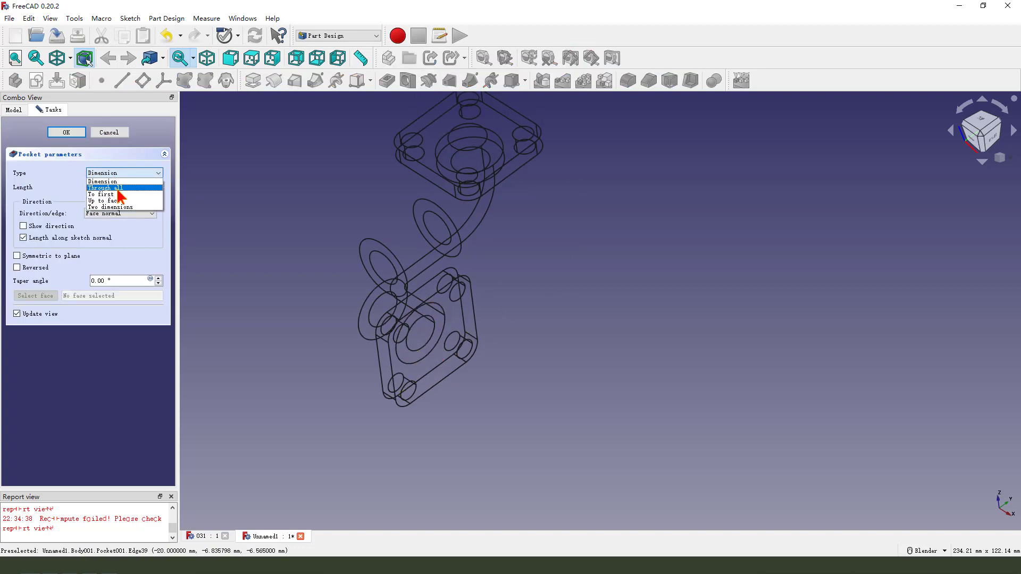
left_click(115, 182)
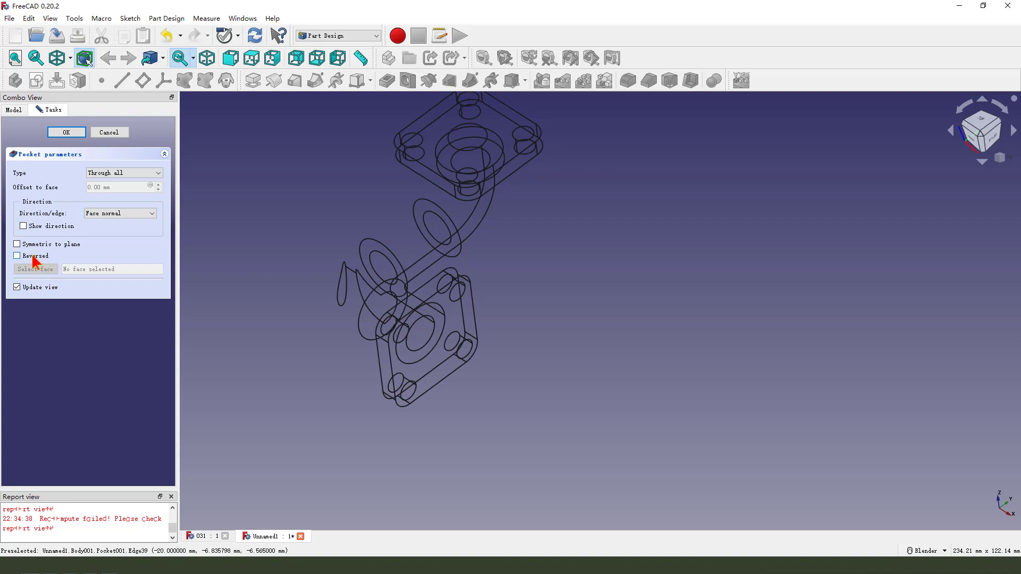
left_click(83, 131)
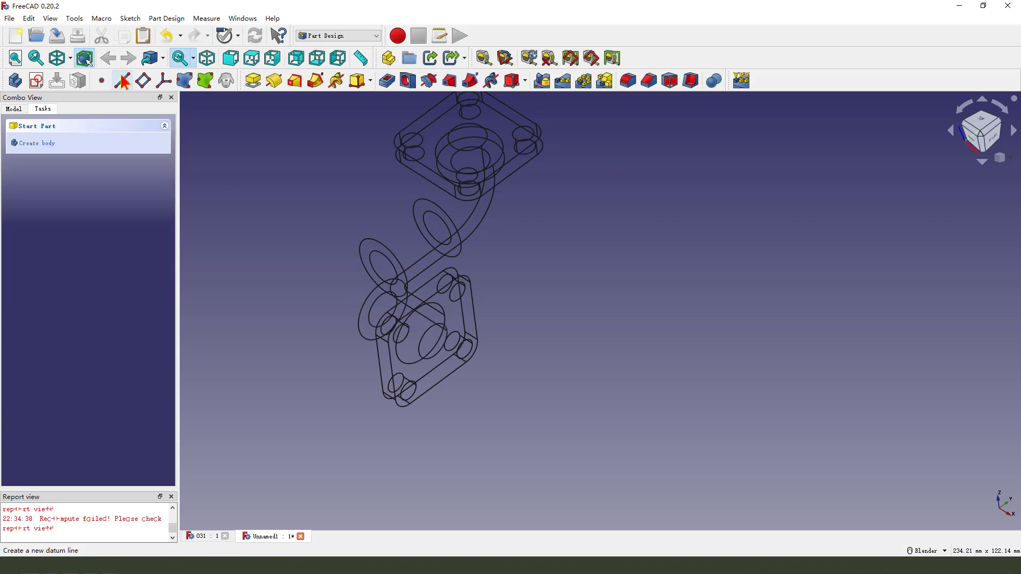
- Return to shaded display and chamfer both flange centre bore edges
left_click(69, 59)
left_click(72, 81)
scroll(485, 351, "down", 2)
mouse_move(485, 351)
middle_mouse_down()
mouse_move(539, 311)
mouse_move(433, 268)
middle_mouse_up()
scroll(433, 269, "up", 2)
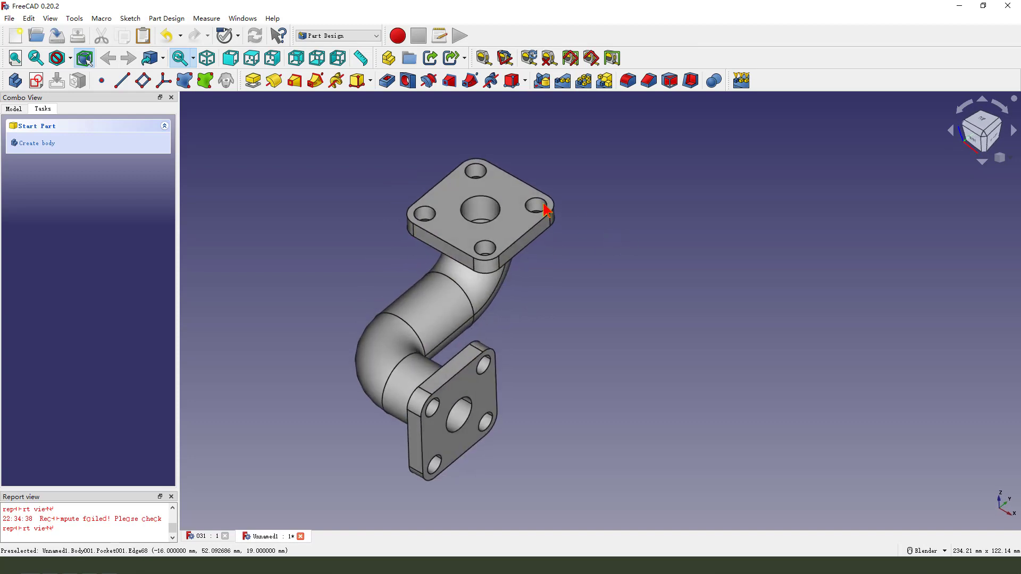
left_click(487, 196)
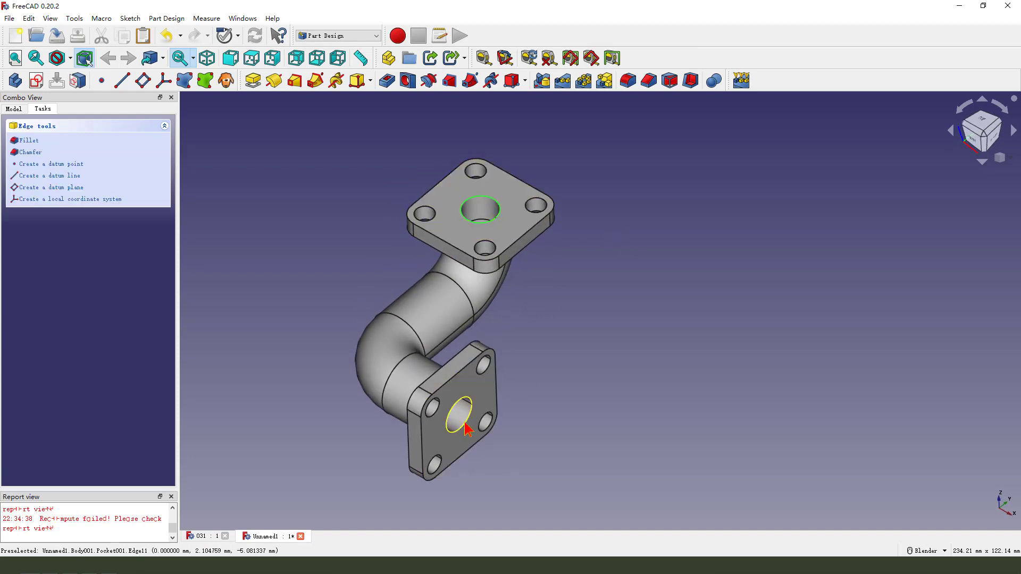
left_click(648, 83)
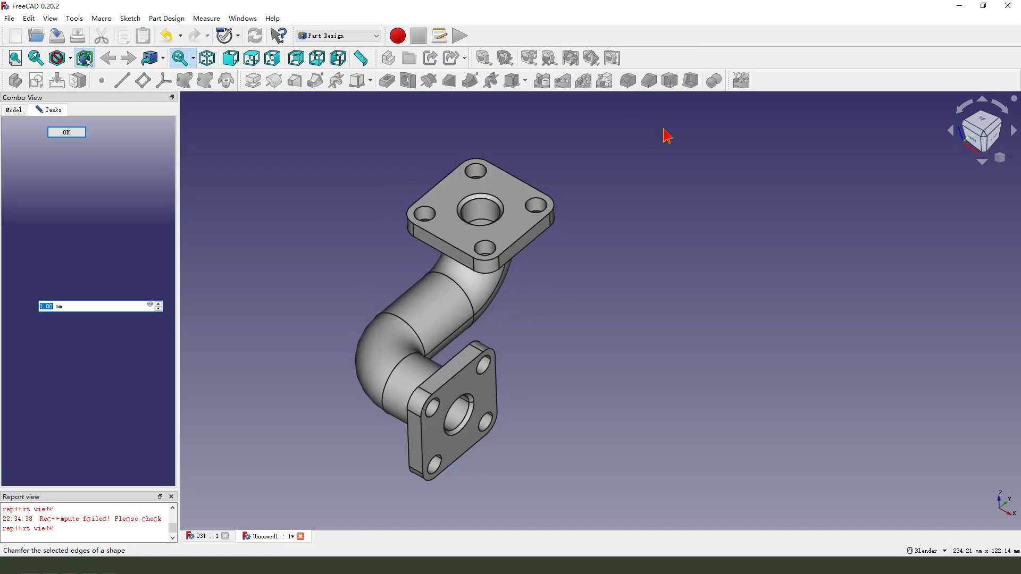
left_click(67, 133)
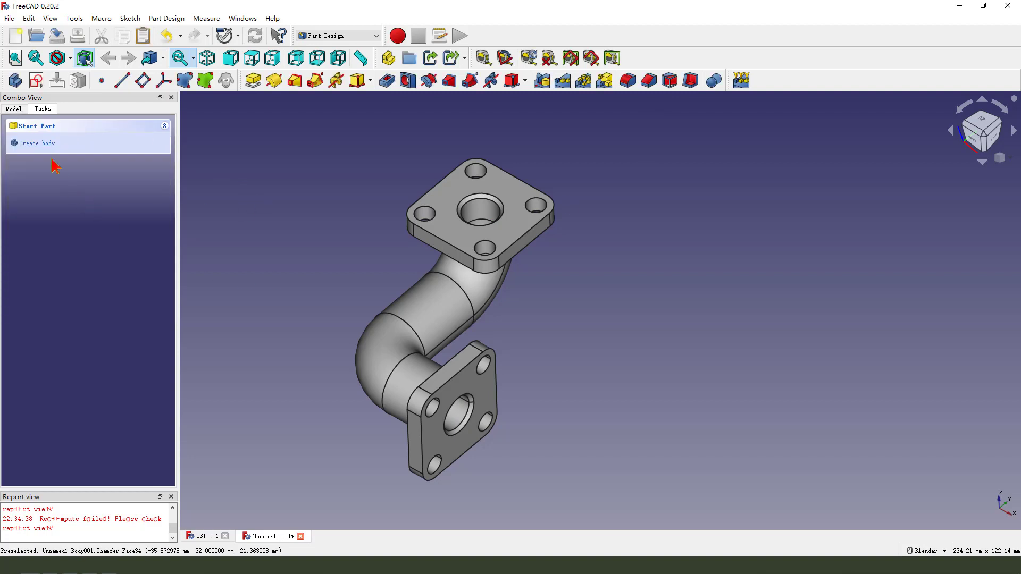
- Set Body001's shape colour to green through its Appearance settings
left_click(13, 109)
left_click(42, 177)
right_click(42, 179)
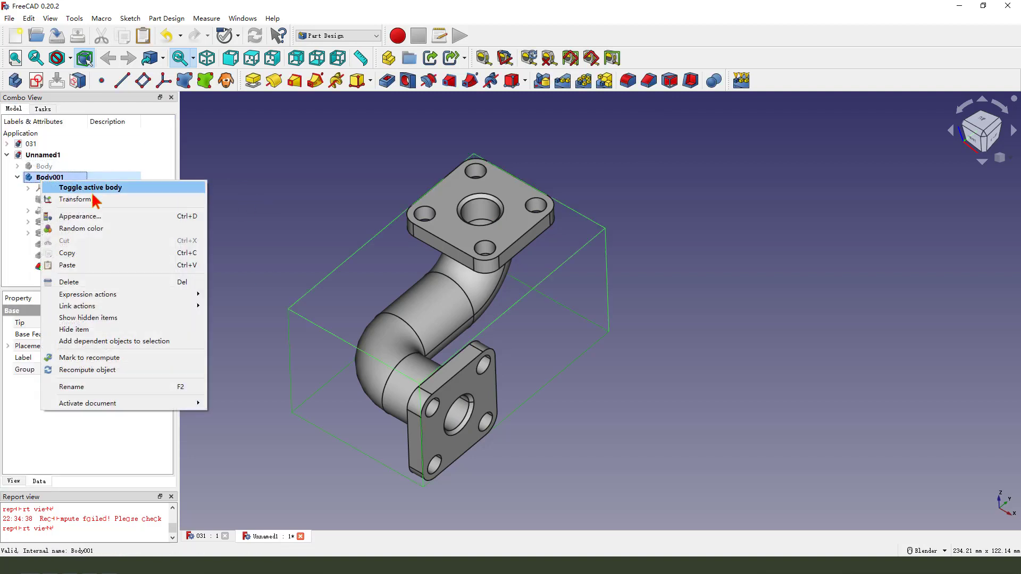
left_click(85, 217)
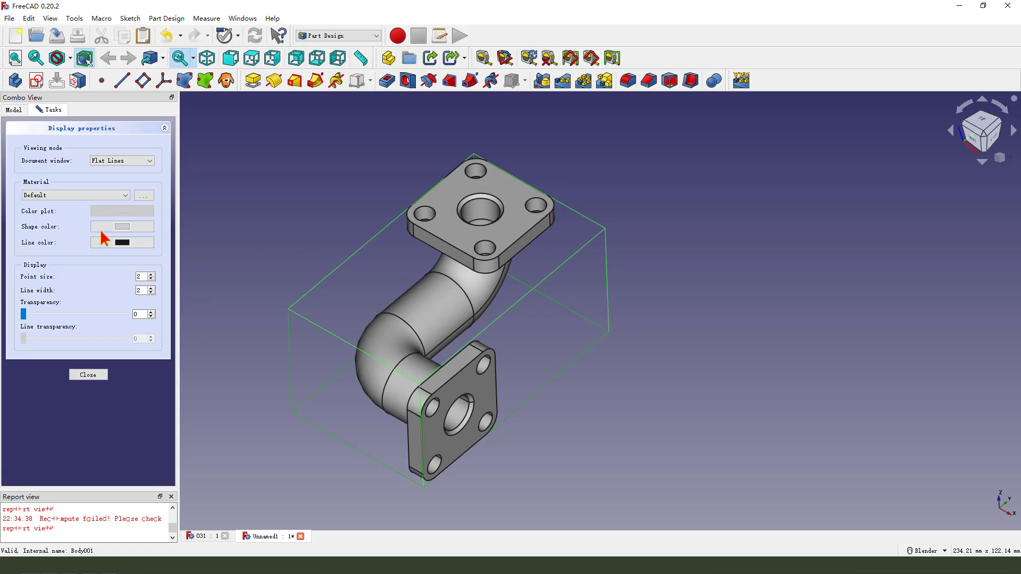
left_click(127, 227)
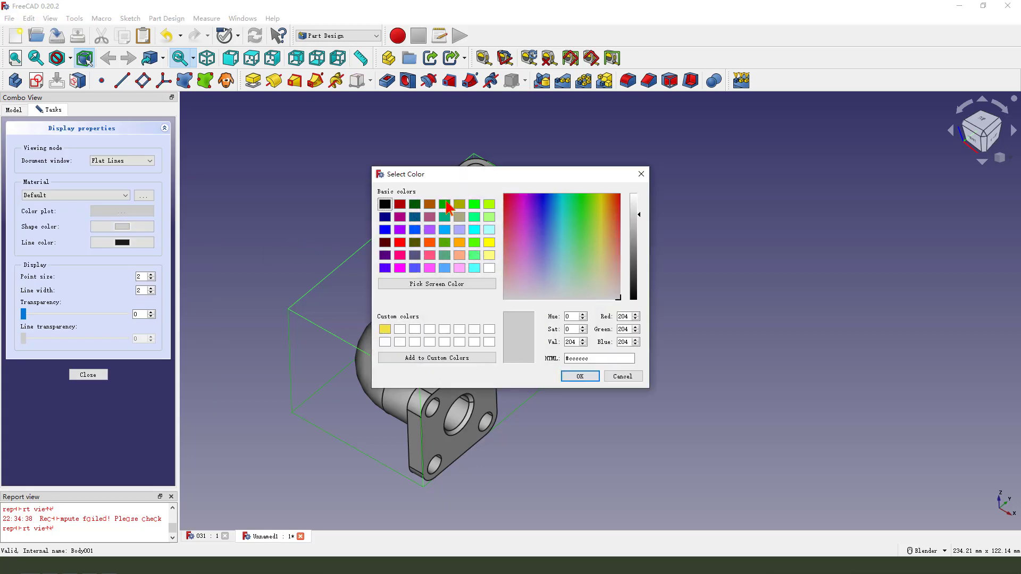
left_click(444, 204)
left_click(580, 376)
left_click(88, 375)
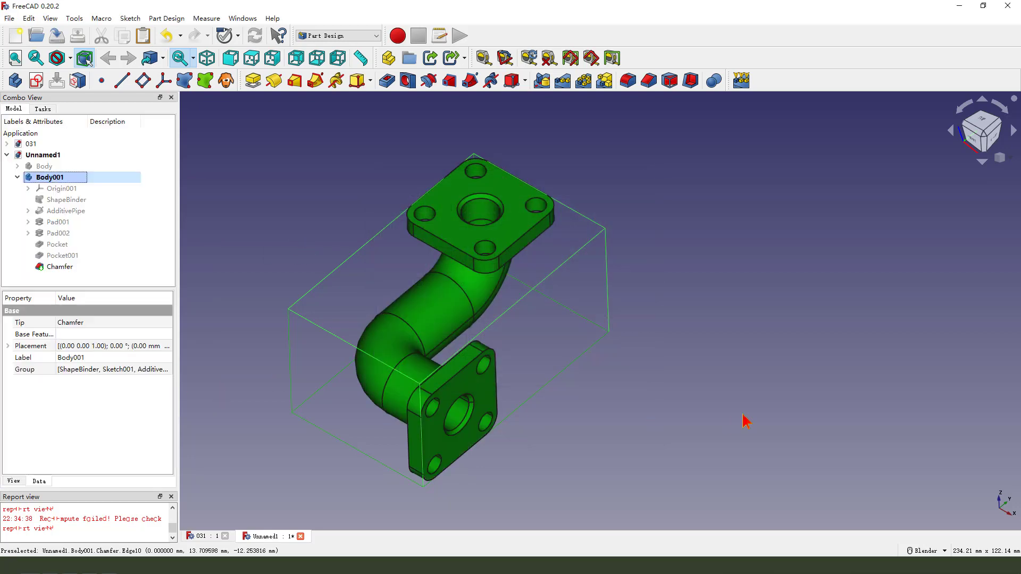
left_click(718, 380)
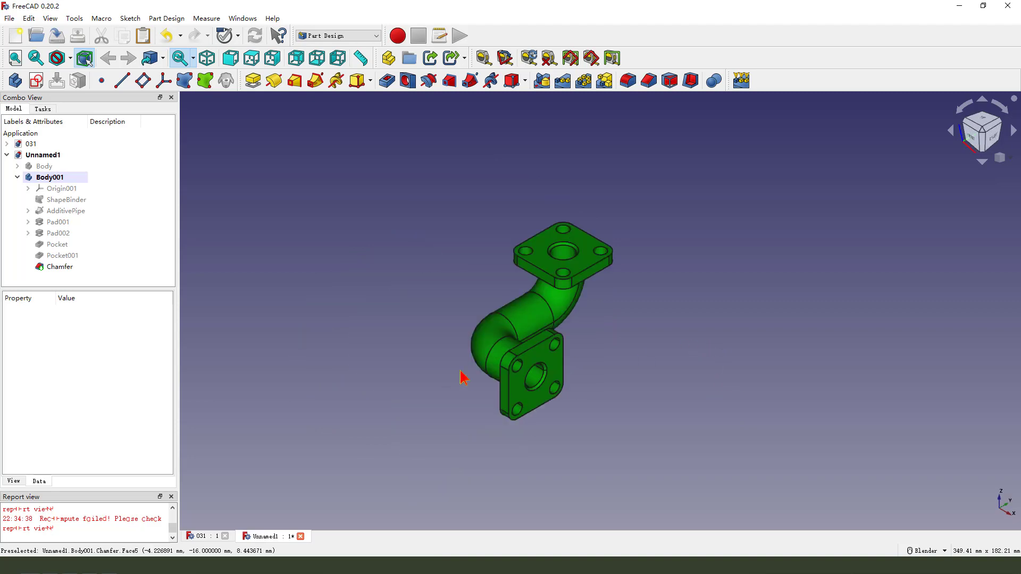